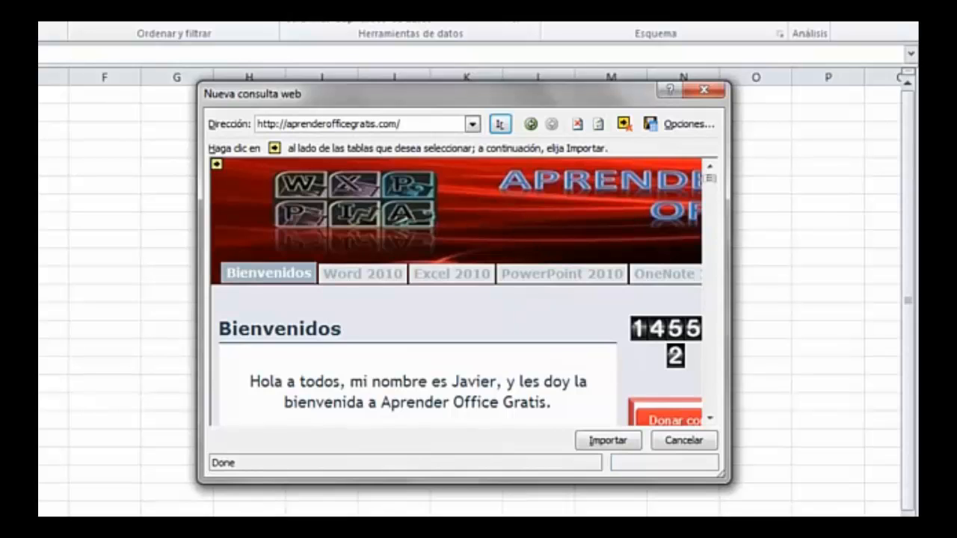
# Step: Browse the web query to the site's Excel 2010 page and on to its Contacto page, widening the query window
pyautogui.click(452, 274)
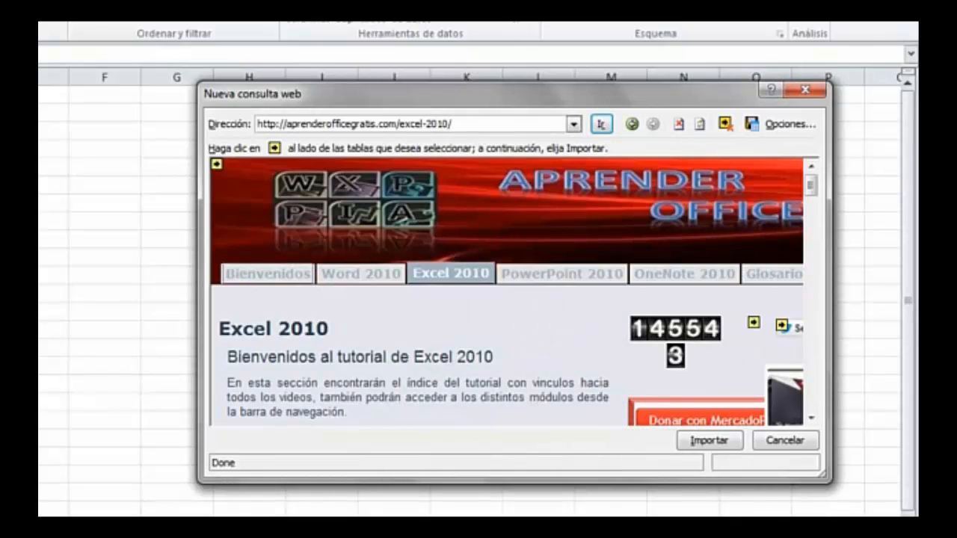
pyautogui.moveTo(830, 299); pyautogui.dragTo(905, 299)
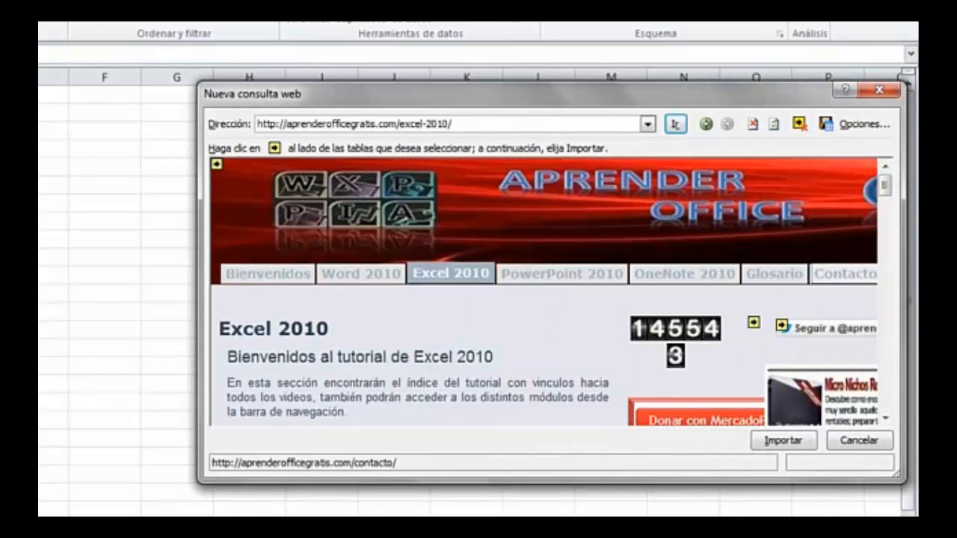
pyautogui.click(845, 273)
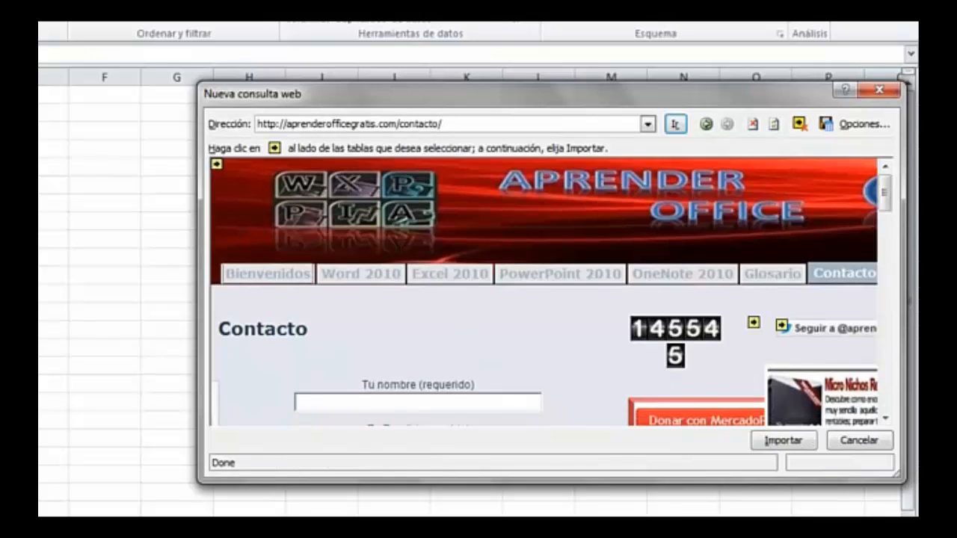
# Step: Select the entire Contacto page and import it into the existing sheet at cell A1
pyautogui.moveTo(450, 274)
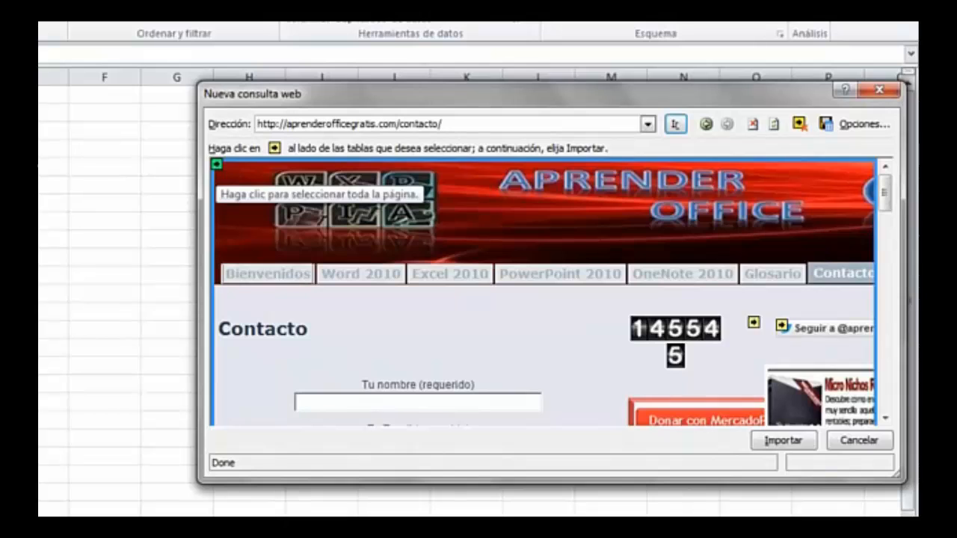
pyautogui.click(216, 164)
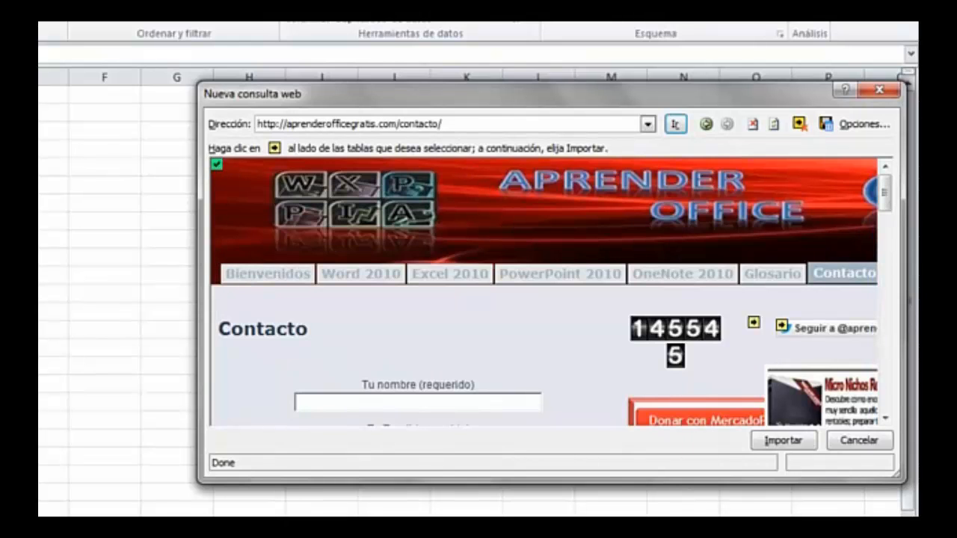
pyautogui.click(783, 441)
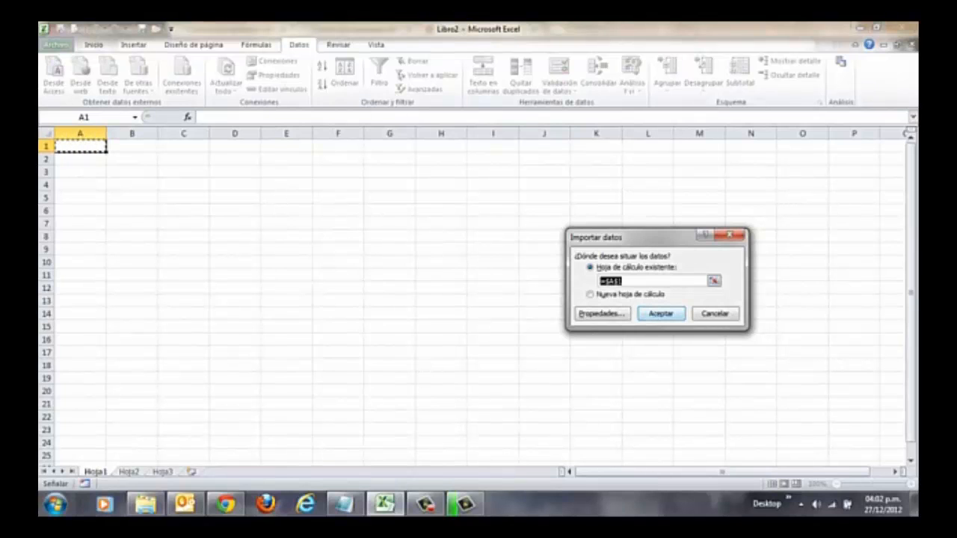
pyautogui.press('Return')
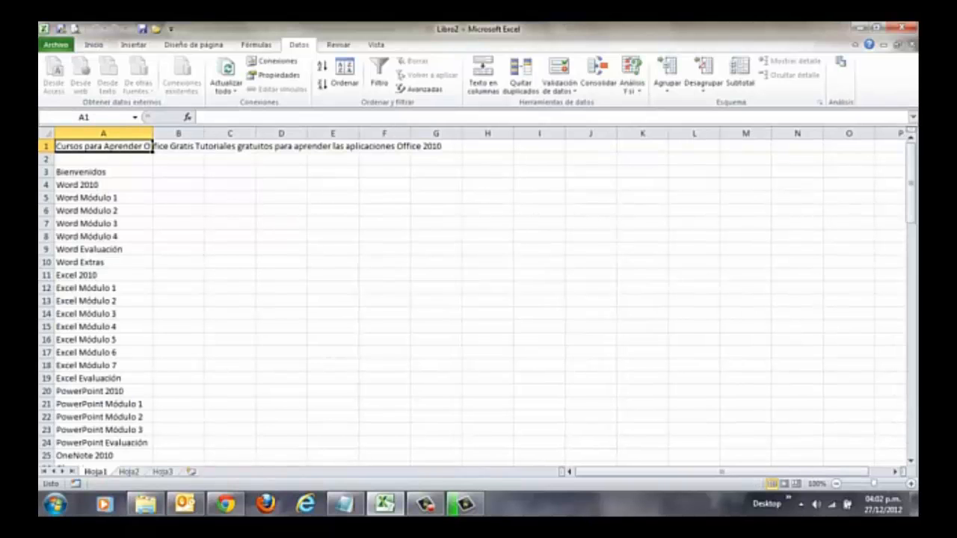
# Step: Clear all the imported web data from Hoja1 and narrow column A
pyautogui.scroll(-10, 479, 299)
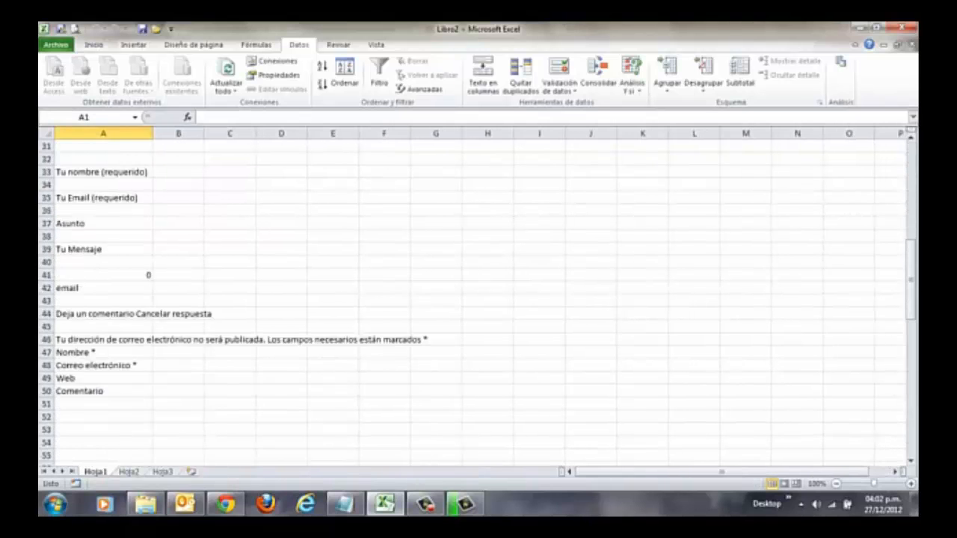
pyautogui.scroll(-15, 478, 299)
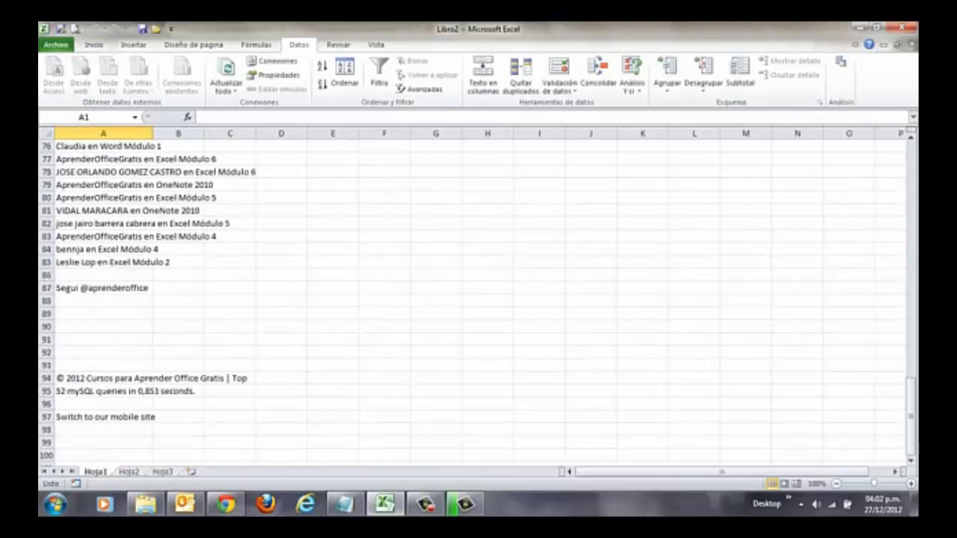
pyautogui.scroll(-2, 479, 299)
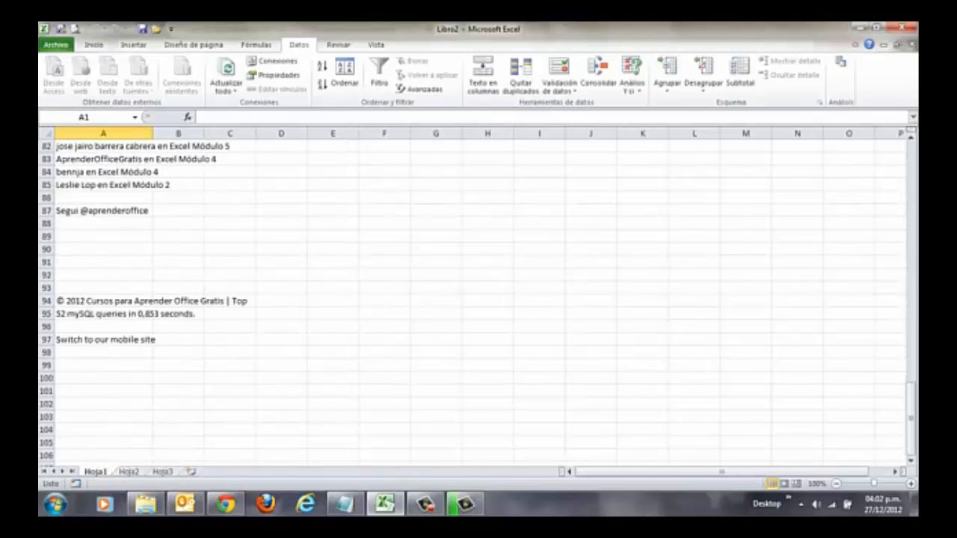
pyautogui.moveTo(281, 405); pyautogui.dragTo(230, 391)
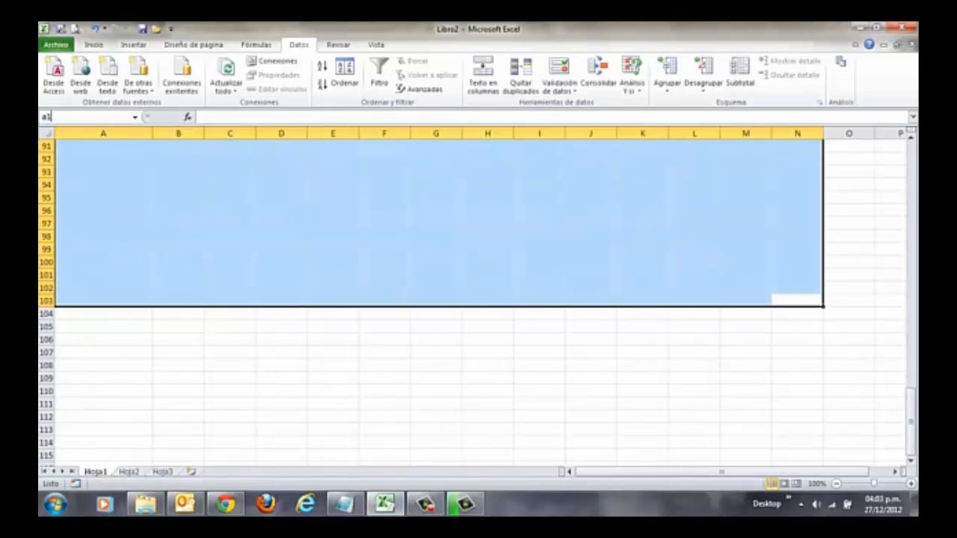
pyautogui.hotkey('ctrl', 'Home')
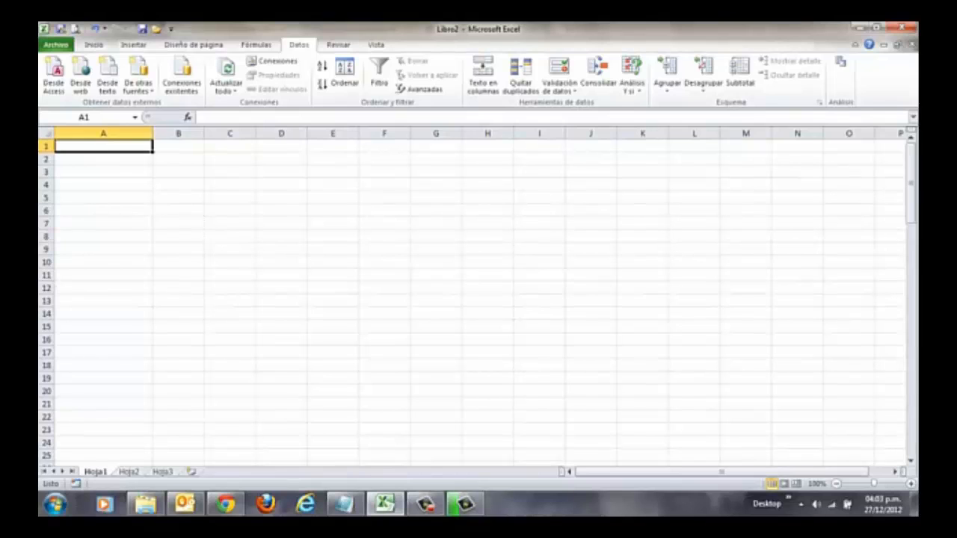
pyautogui.moveTo(153, 133); pyautogui.dragTo(115, 133)
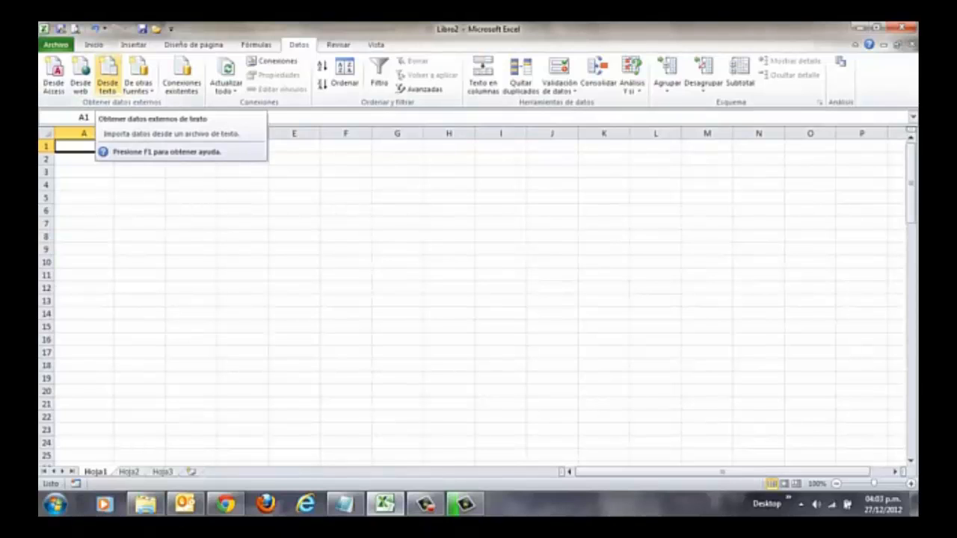
# Step: Start a text file import using Datos reproducciones from the Excel course folder
pyautogui.click(108, 75)
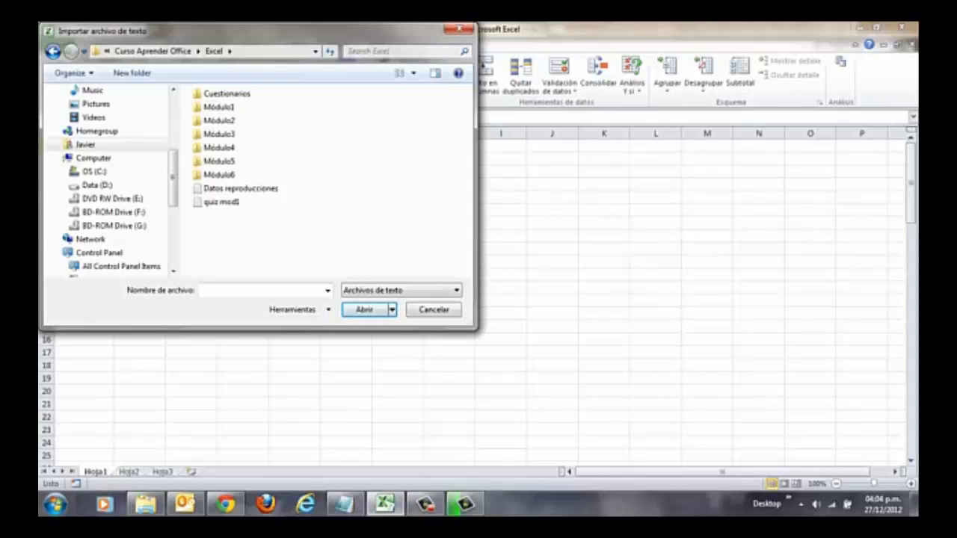
pyautogui.click(240, 188)
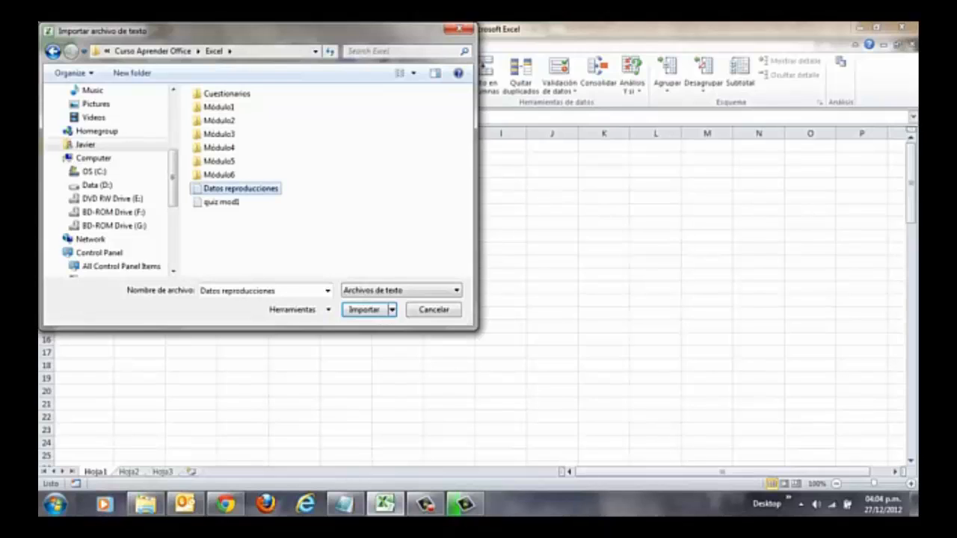
pyautogui.press('F2')
pyautogui.press('Escape')
pyautogui.click(364, 310)
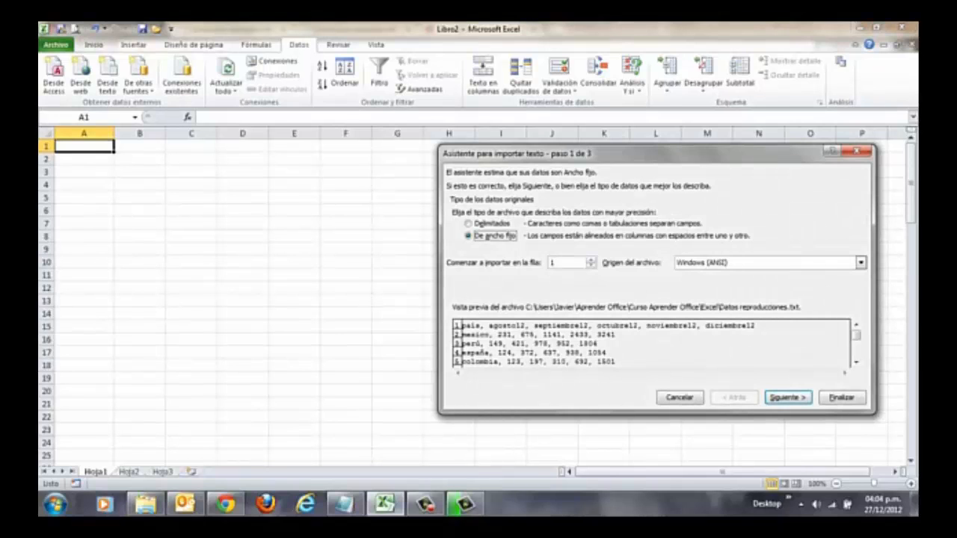
# Step: Define the original data as Delimitados with the import starting at row 1, and continue to the separator settings
pyautogui.moveTo(635, 153); pyautogui.dragTo(344, 152)
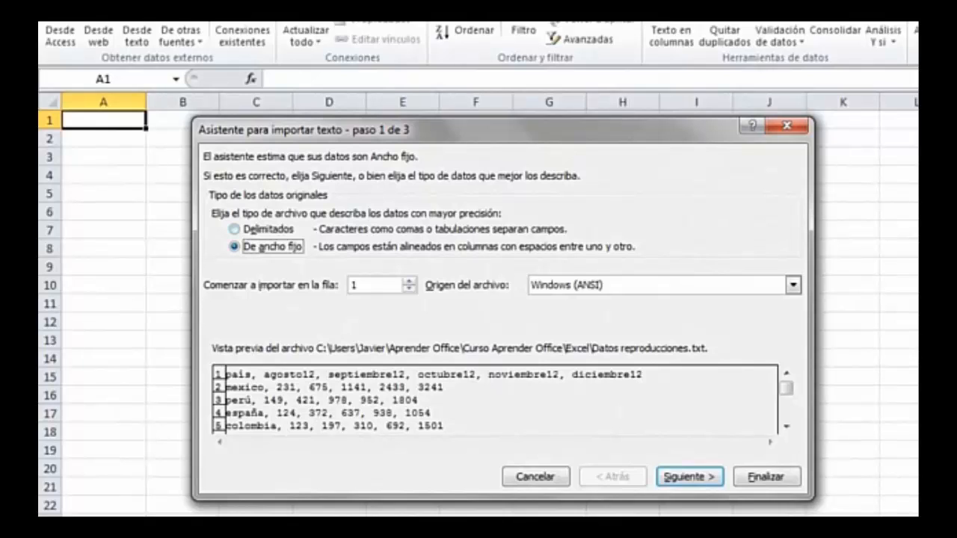
pyautogui.click(234, 229)
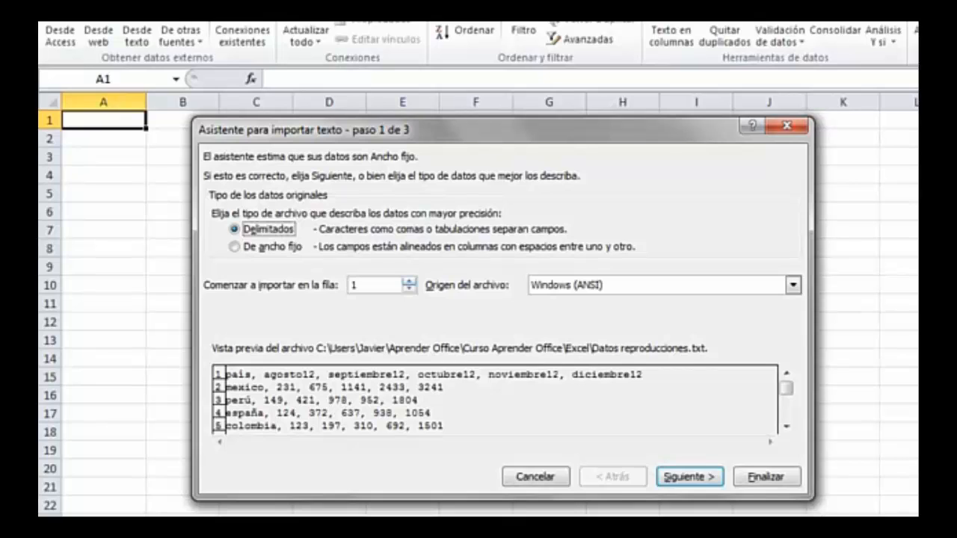
pyautogui.click(409, 281)
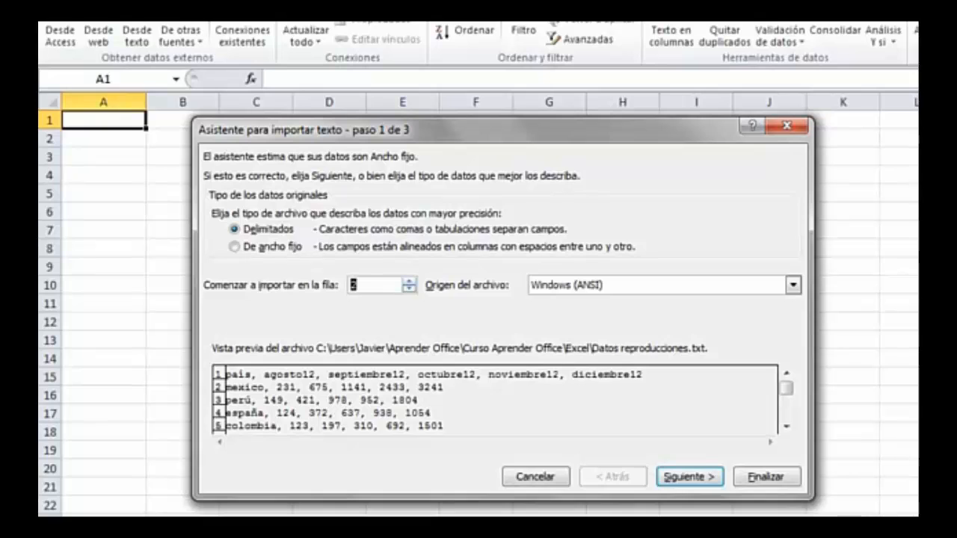
pyautogui.click(409, 288)
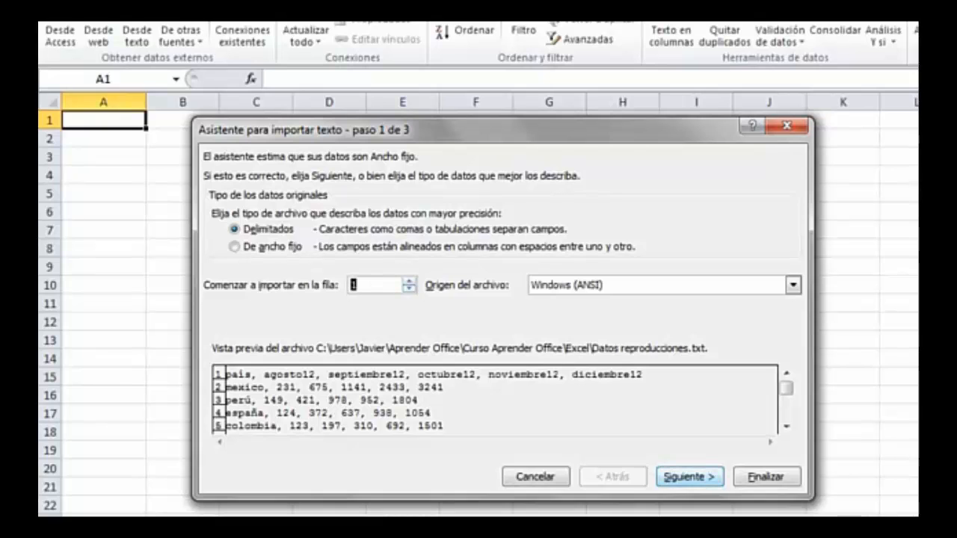
pyautogui.press('Return')
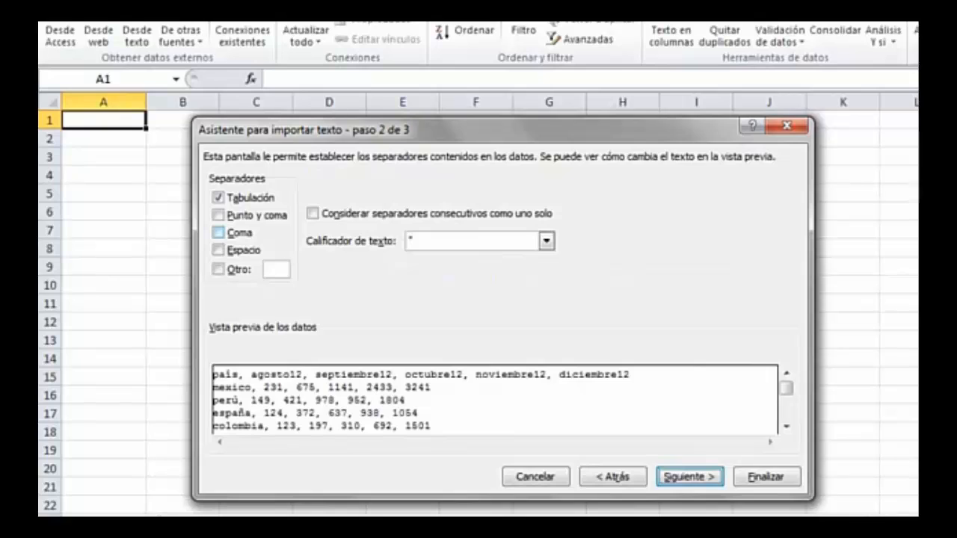
# Step: Make Coma the only separator instead of Tabulación, check the data preview, and continue to the column formats
pyautogui.click(217, 233)
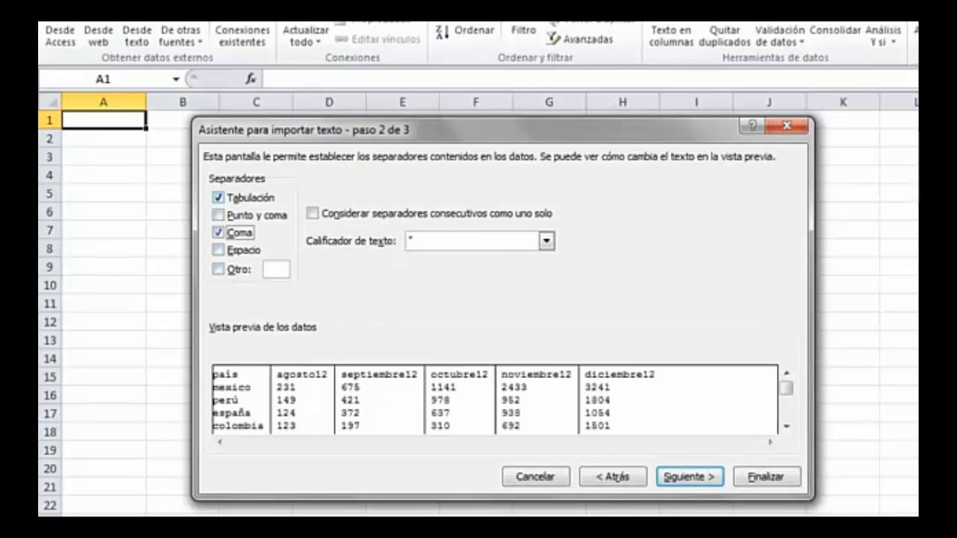
pyautogui.click(217, 197)
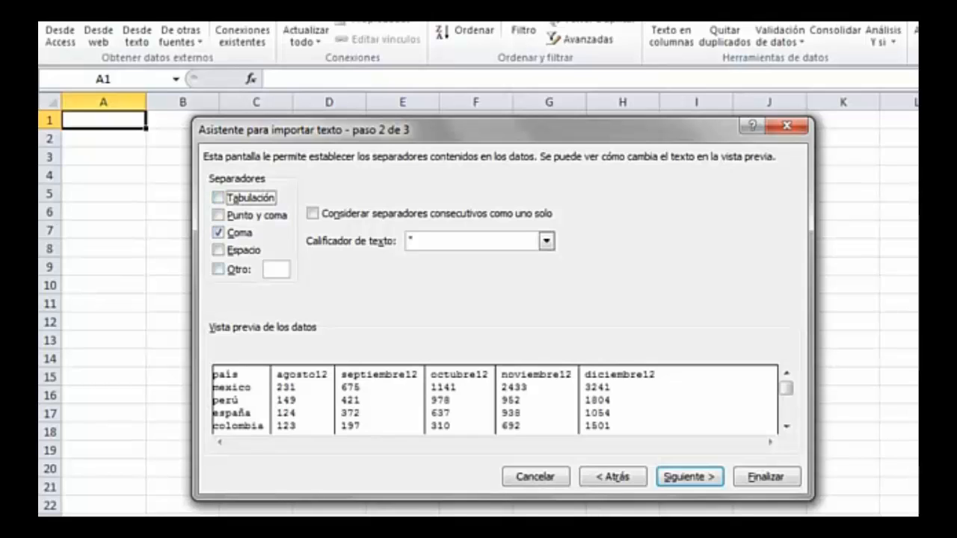
pyautogui.click(785, 426)
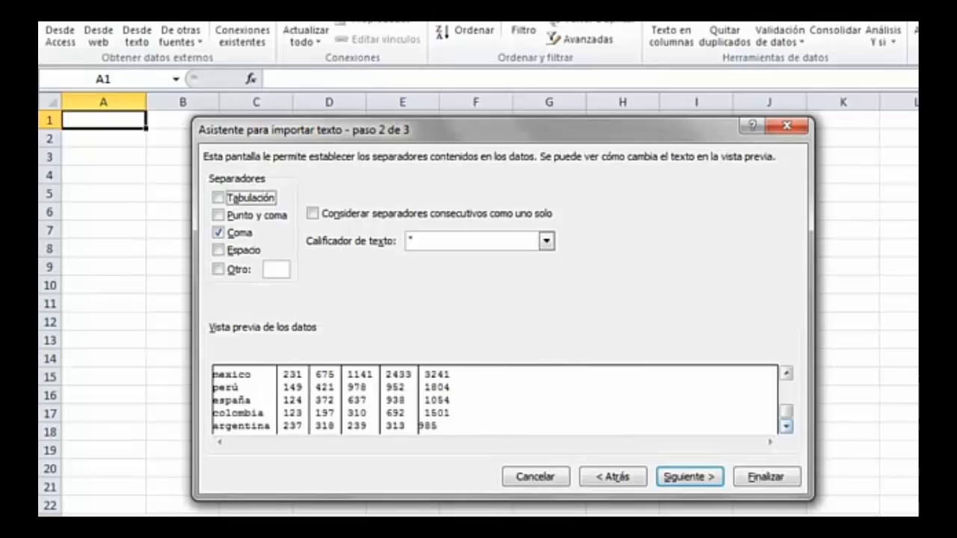
pyautogui.click(786, 372)
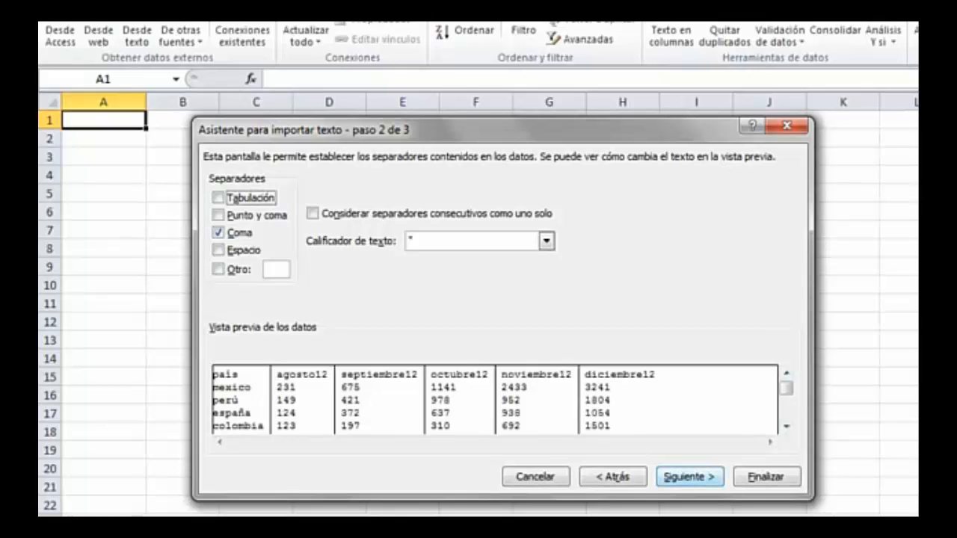
pyautogui.click(689, 476)
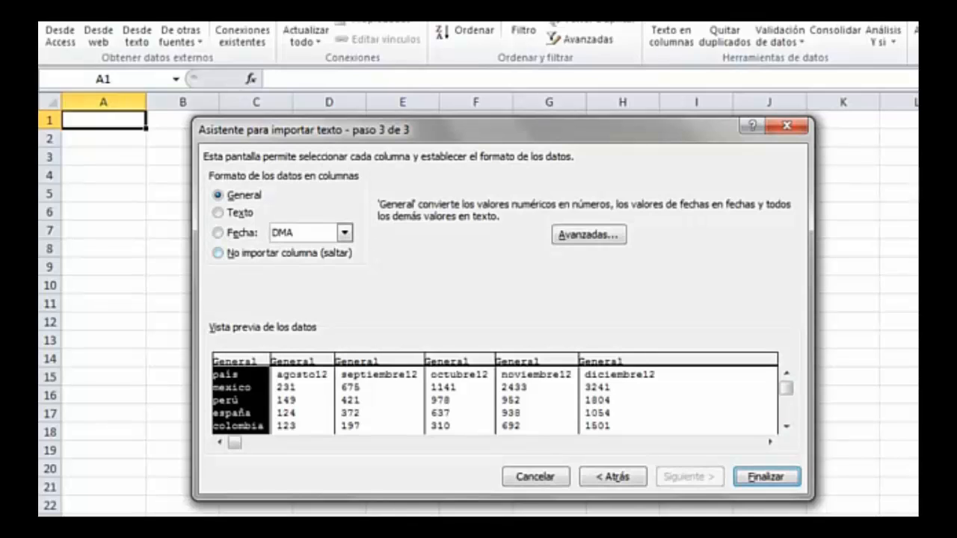
# Step: Keep the país column in General format and finish importing the text into the existing sheet at cell A1
pyautogui.click(219, 253)
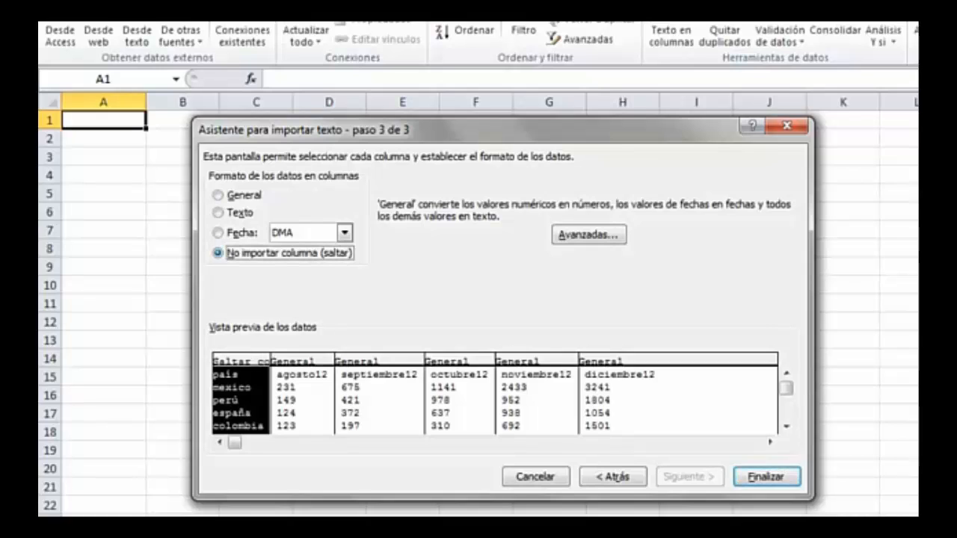
pyautogui.click(218, 195)
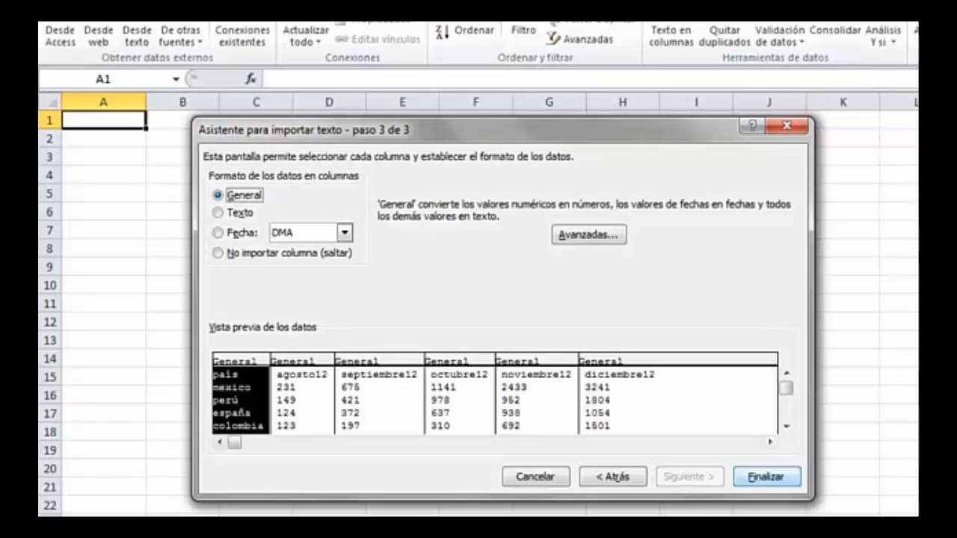
pyautogui.press('Return')
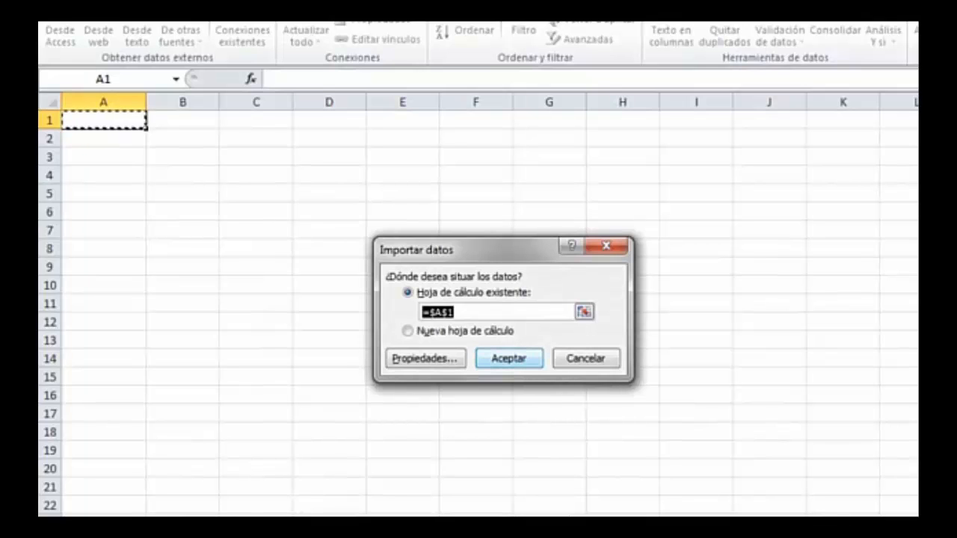
pyautogui.press('Return')
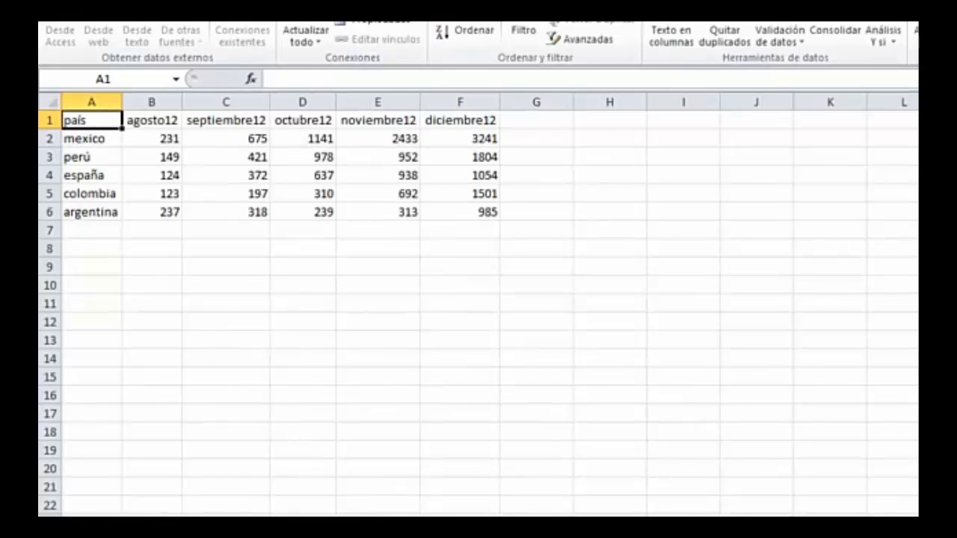
# Step: Switch to the Datos reproducciones text file in Notepad, append the line "Venezuela, 151, 201, 250, 315, 840", and save it
pyautogui.moveTo(344, 504)
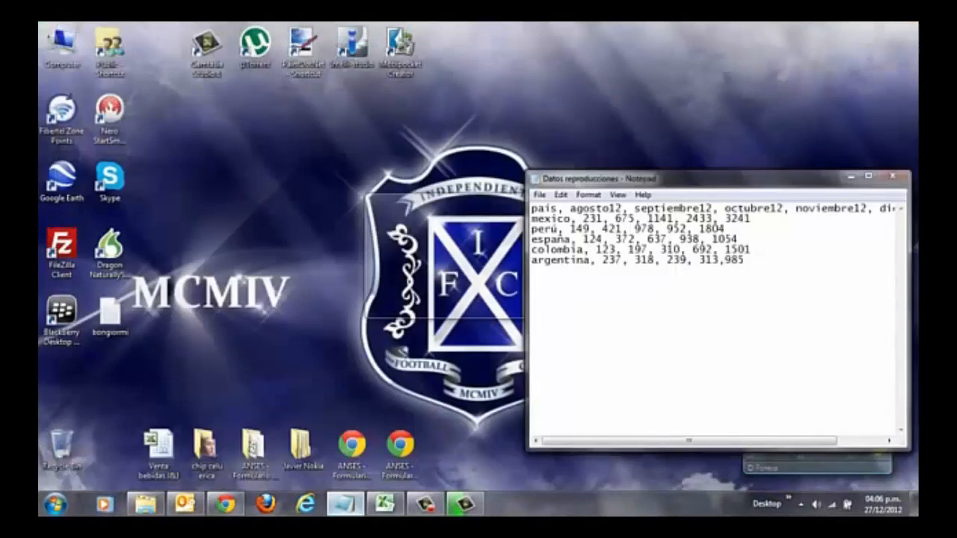
pyautogui.click(345, 430)
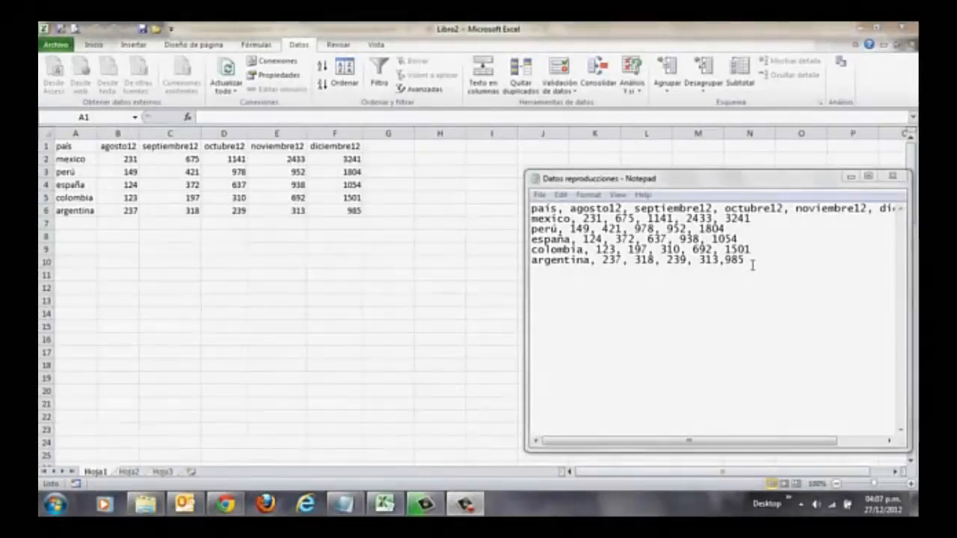
pyautogui.click(752, 264)
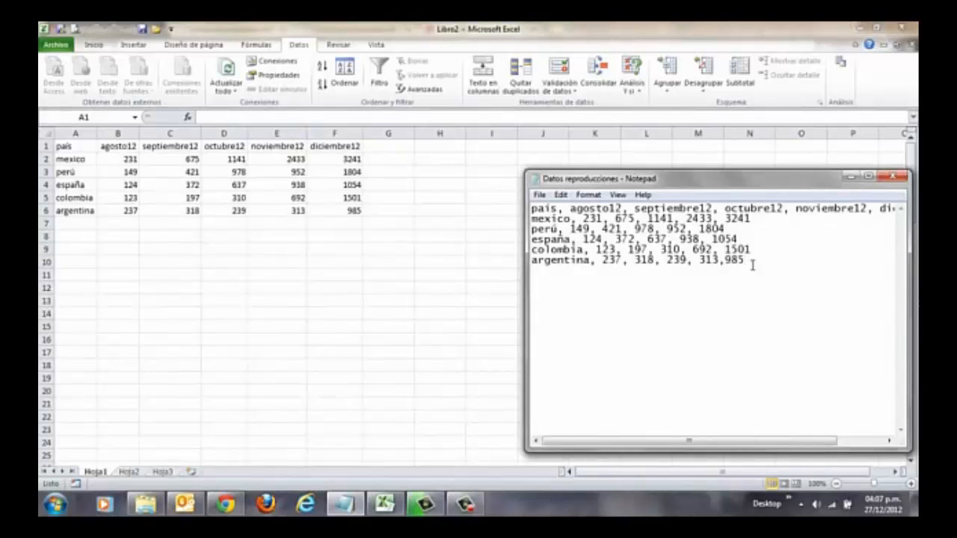
pyautogui.press('Return')
pyautogui.write('Venezuela, 151, ')
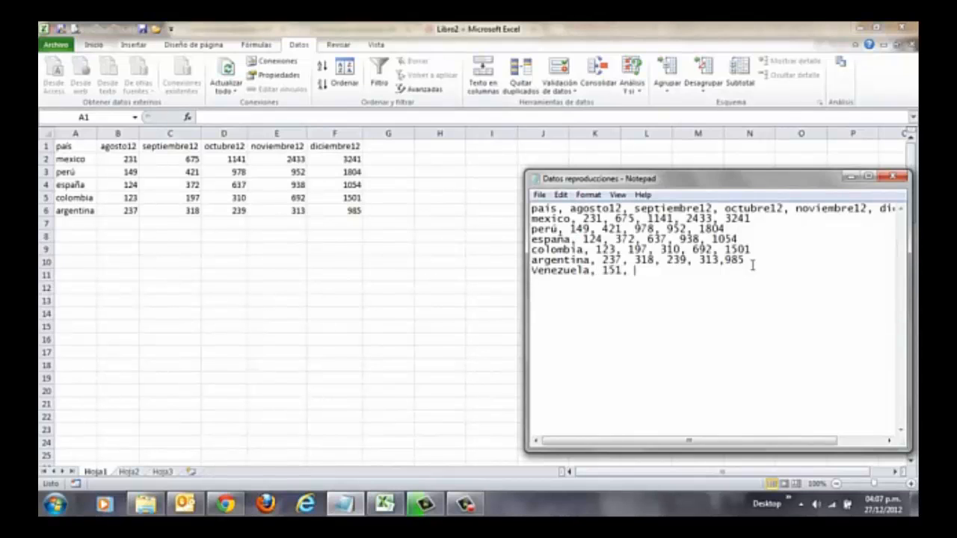
pyautogui.write('201, 250, 315')
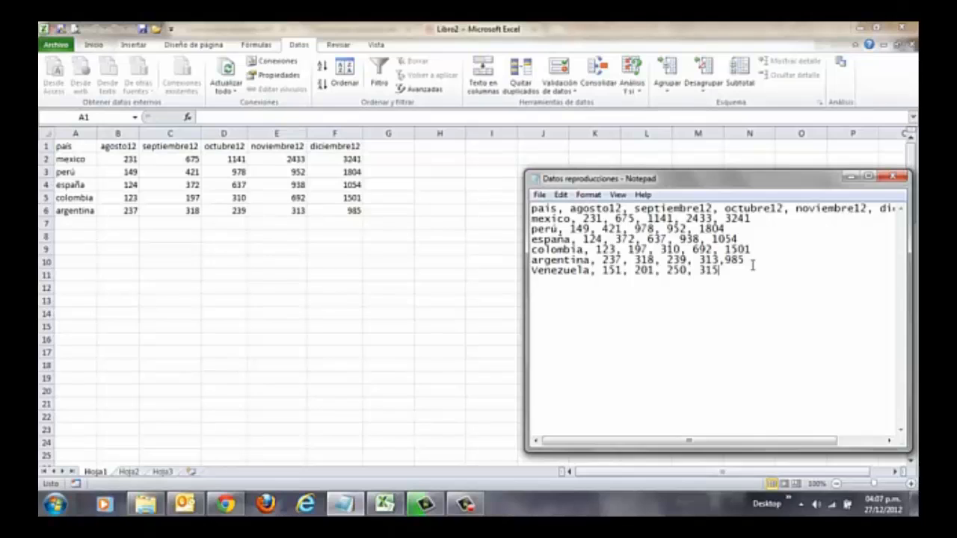
pyautogui.write(', 840')
pyautogui.click(537, 196)
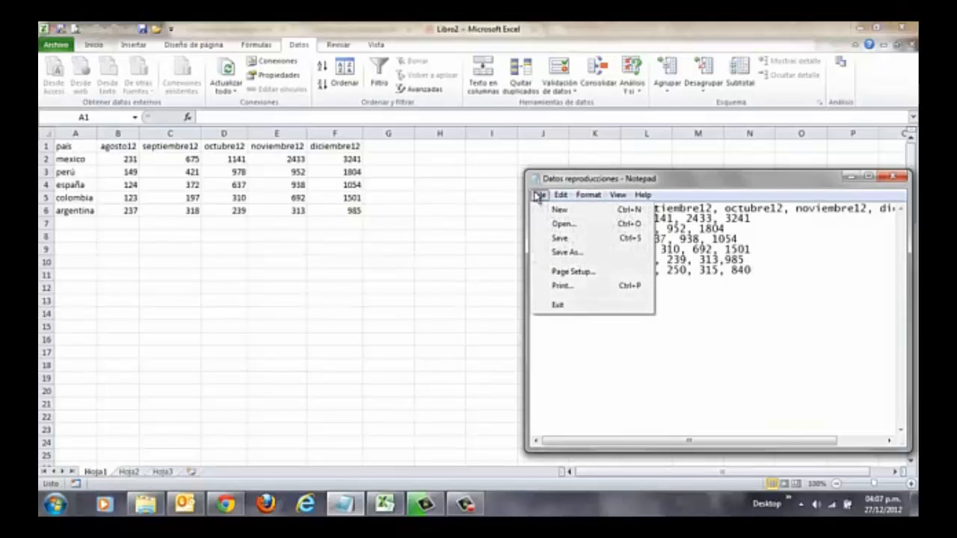
pyautogui.click(557, 238)
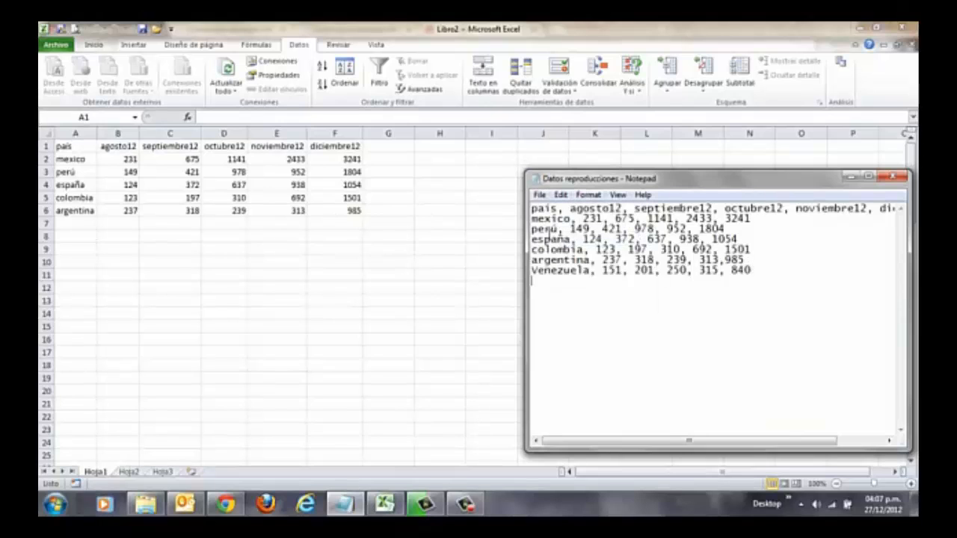
# Step: Return to the Excel workbook and refresh all its external data, choosing Datos reproducciones as the source text file
pyautogui.click(88, 223)
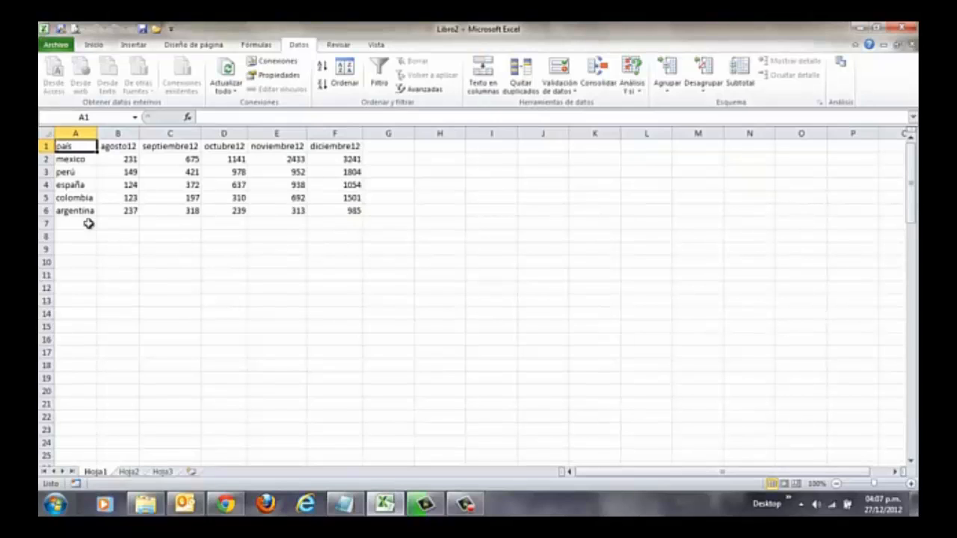
pyautogui.click(232, 91)
pyautogui.click(235, 91)
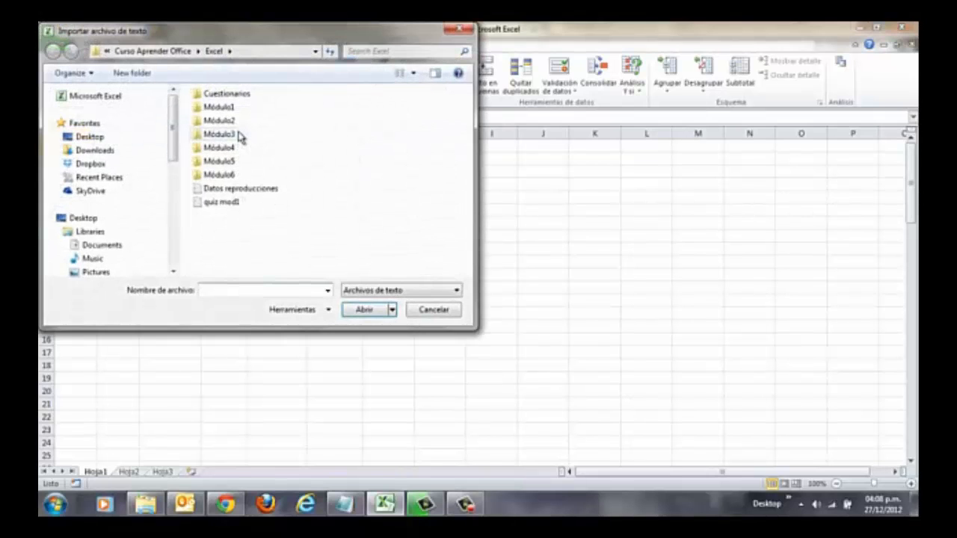
pyautogui.click(254, 193)
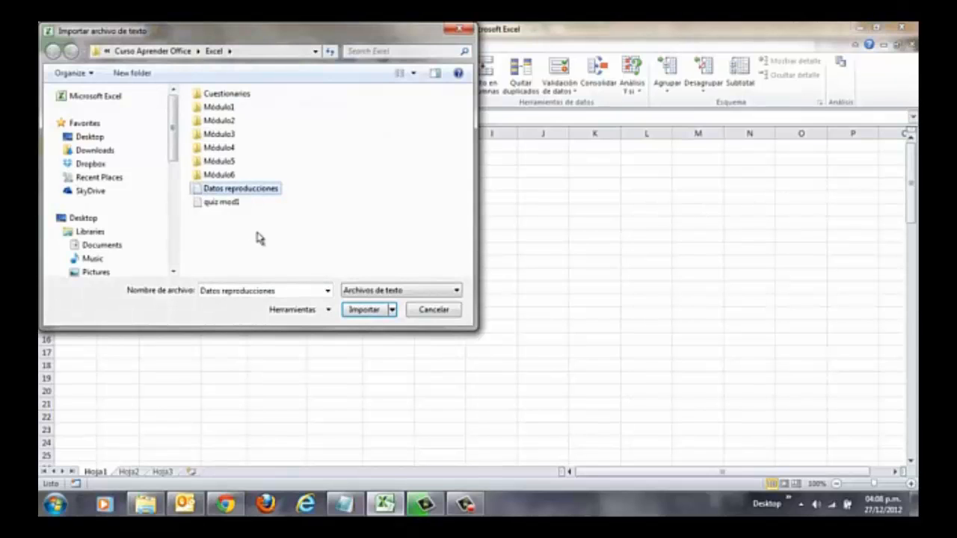
pyautogui.click(364, 311)
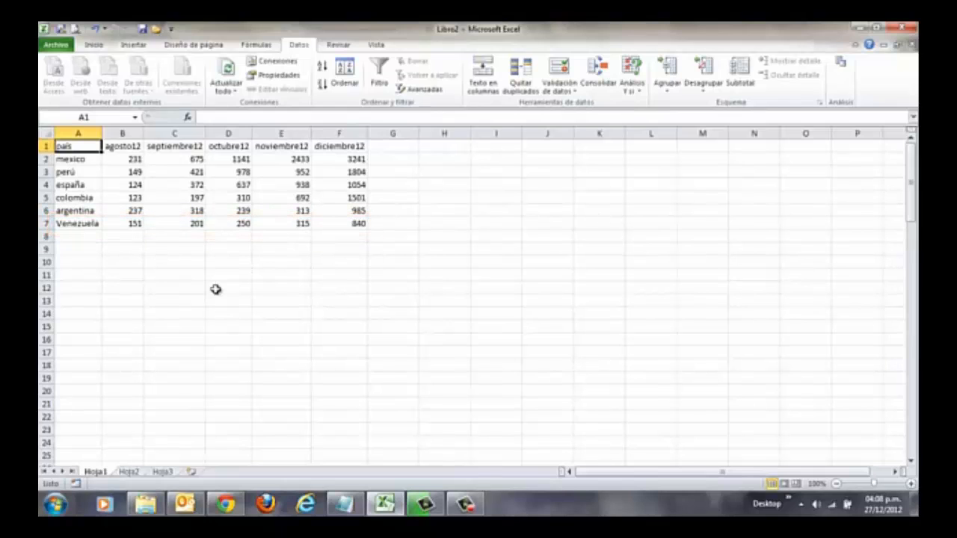
# Step: Refresh the Datos reproducciones connection from the workbook connections list, importing the same text file, and close the list
pyautogui.click(280, 64)
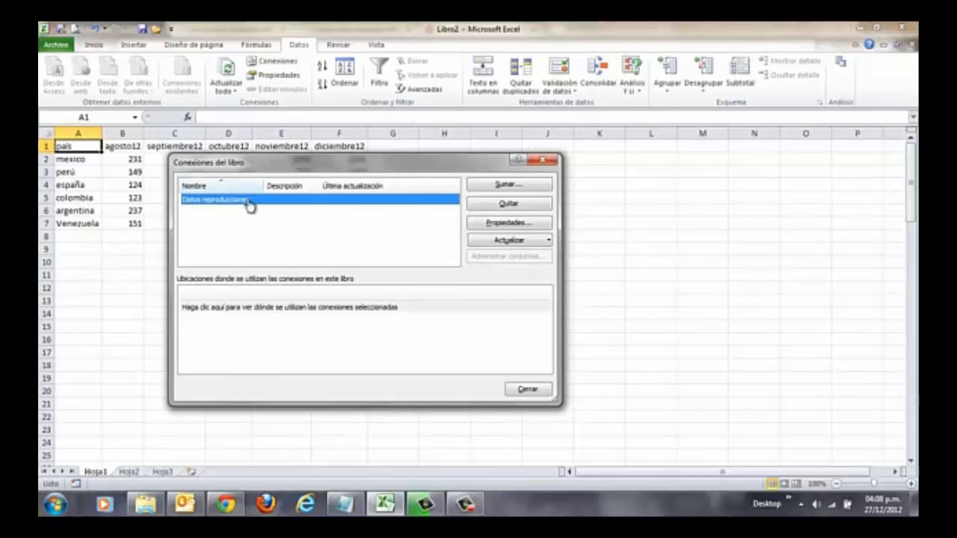
pyautogui.click(534, 242)
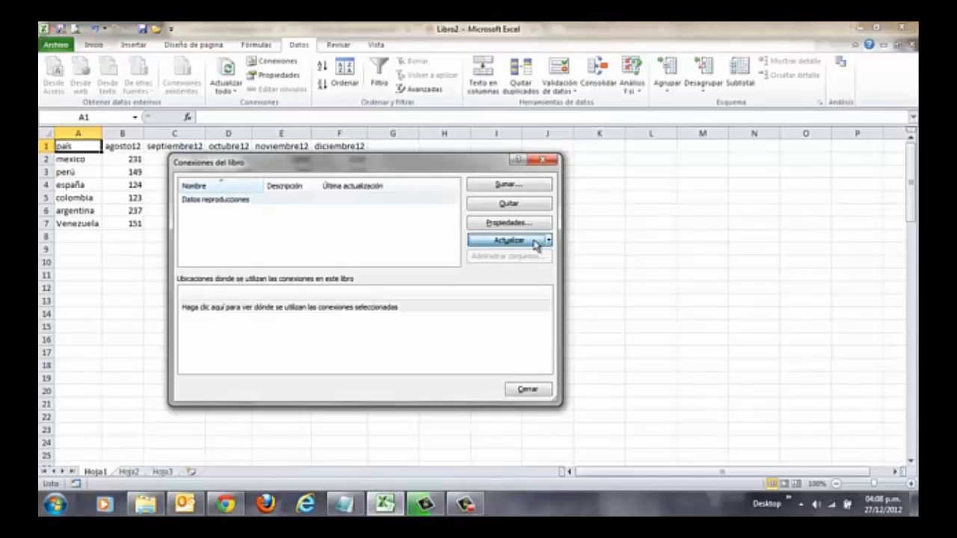
pyautogui.click(357, 328)
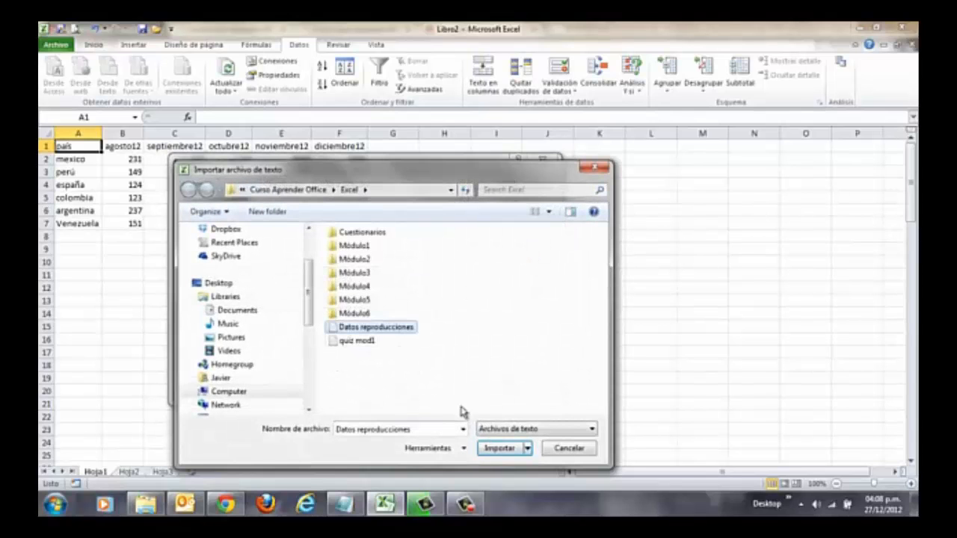
pyautogui.click(497, 449)
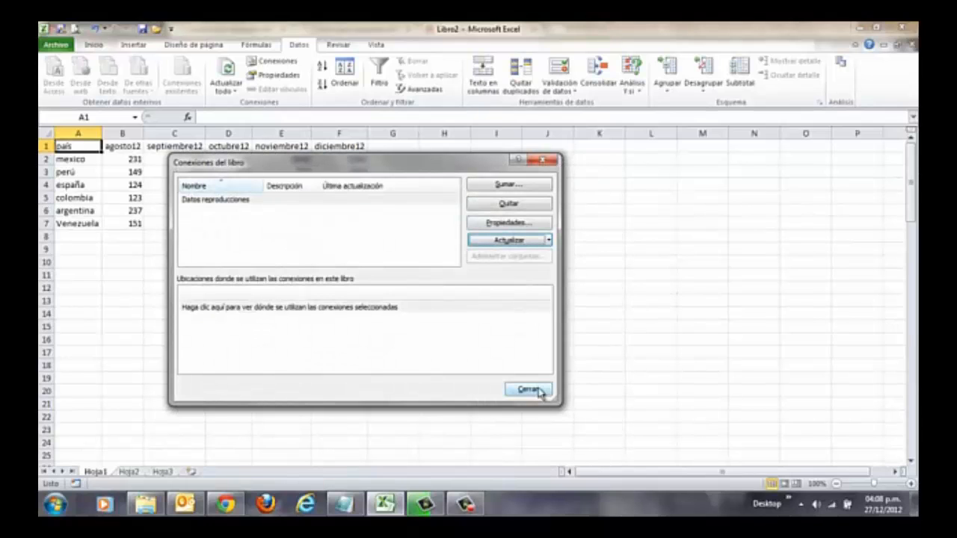
pyautogui.click(528, 391)
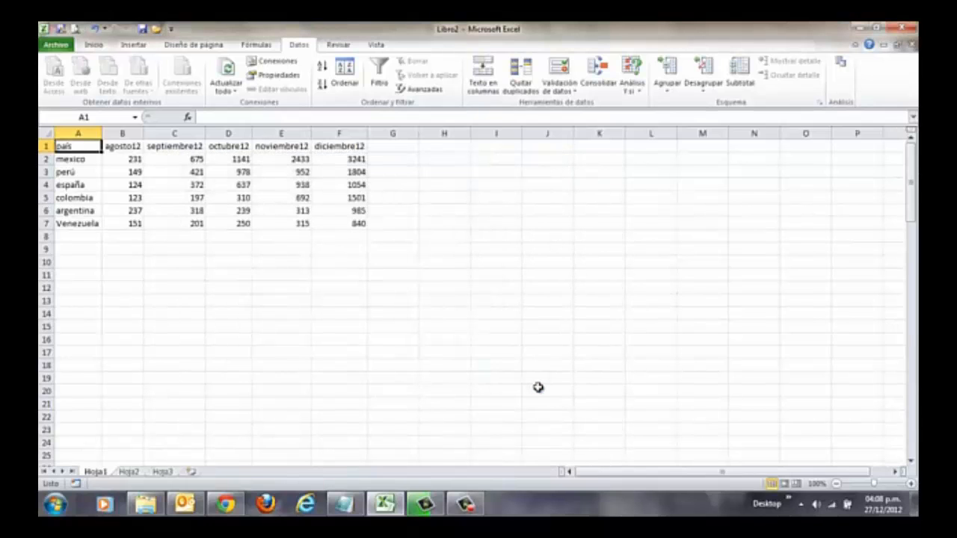
# Step: Switch to the Datos reproducciones file in Notepad, append the line "Chile, 121, 250, 303, 450, 754", and save it
pyautogui.moveTo(354, 506)
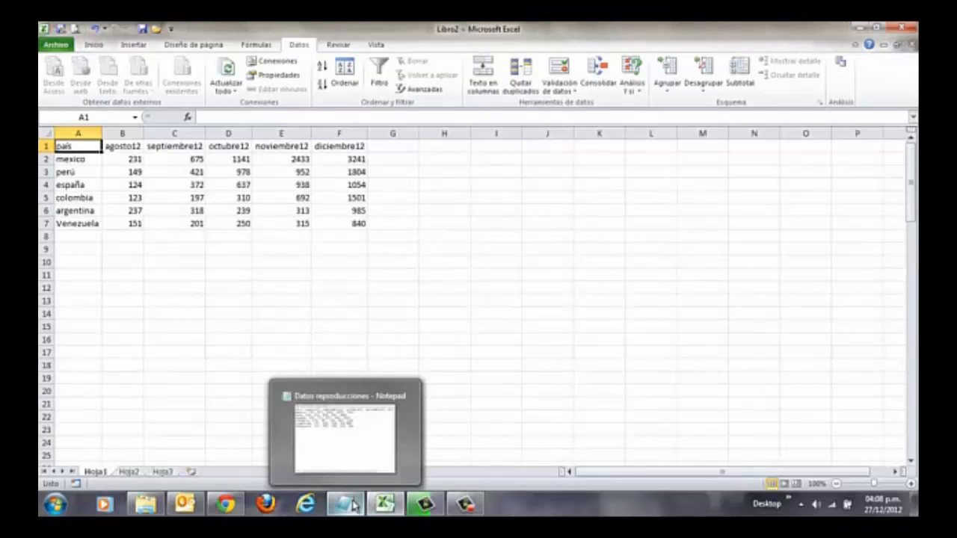
pyautogui.click(374, 420)
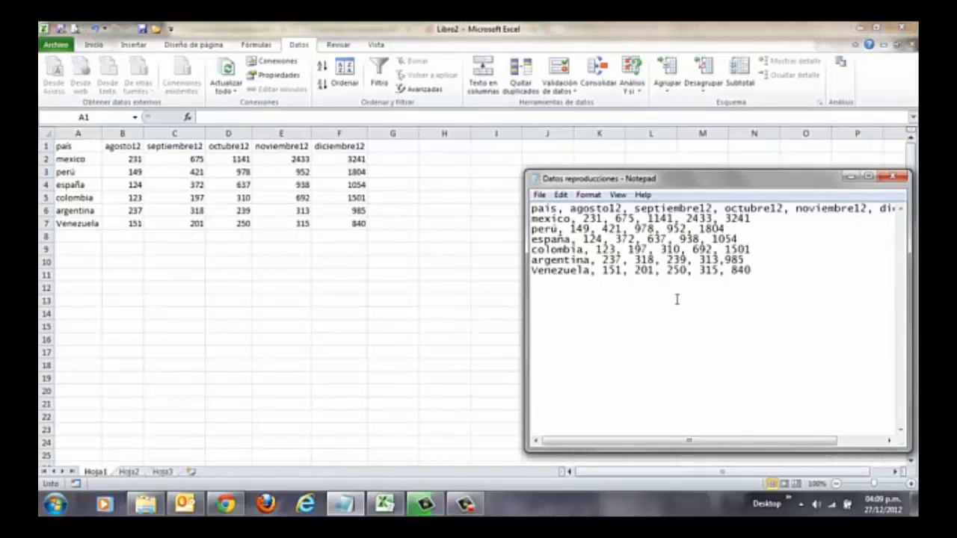
pyautogui.write('Chile, 121, 250')
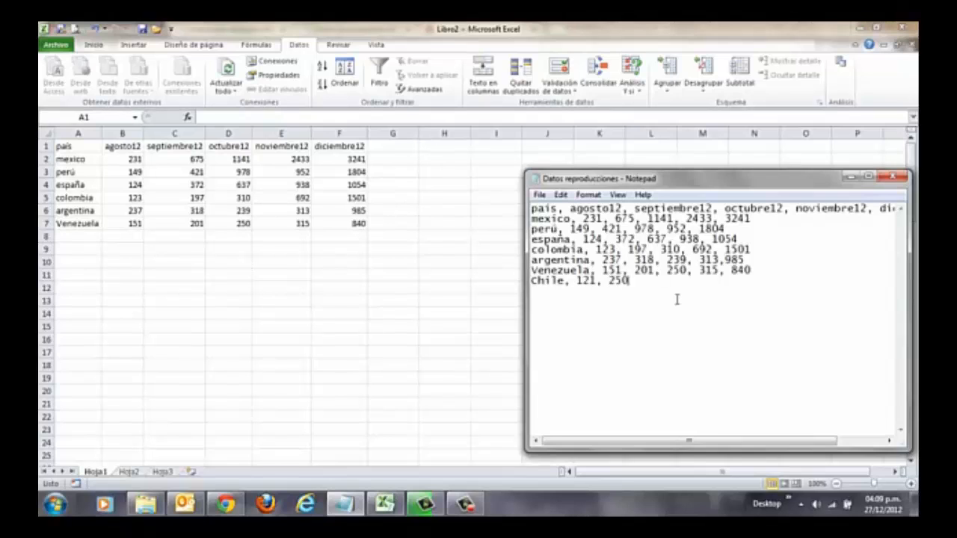
pyautogui.write(', 303, 450, 754')
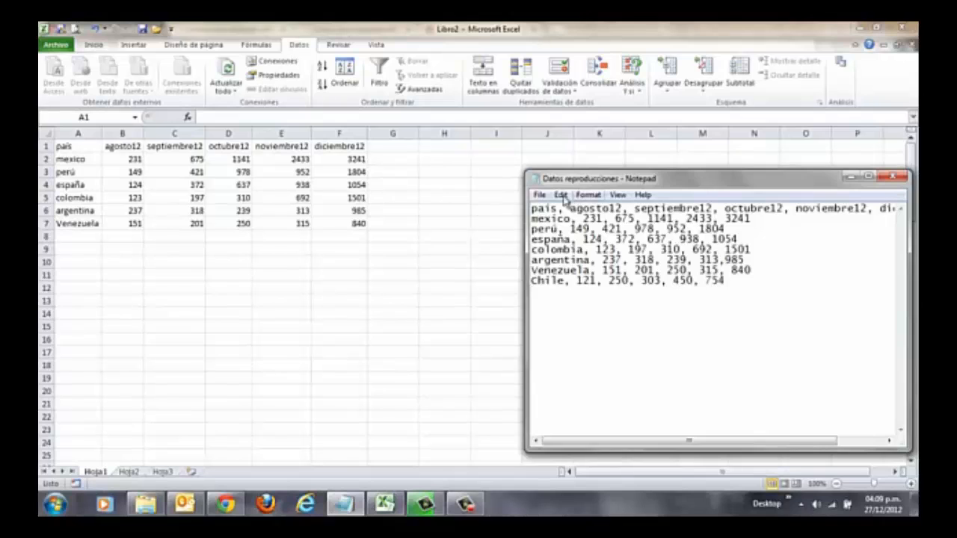
pyautogui.click(538, 197)
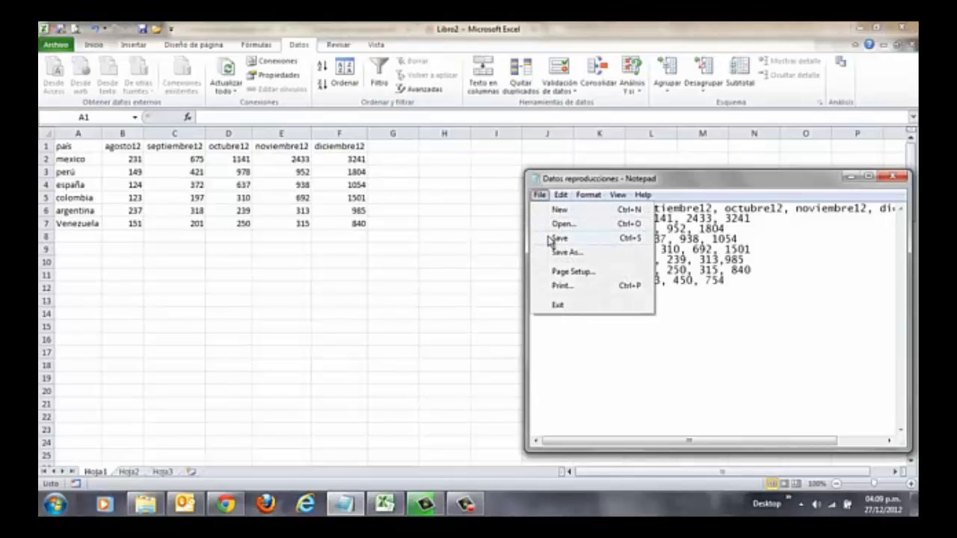
pyautogui.click(553, 238)
# Step: In the Excel sheet's external data range properties, enable refreshing on file open and disable the file name prompt on refresh
pyautogui.click(94, 236)
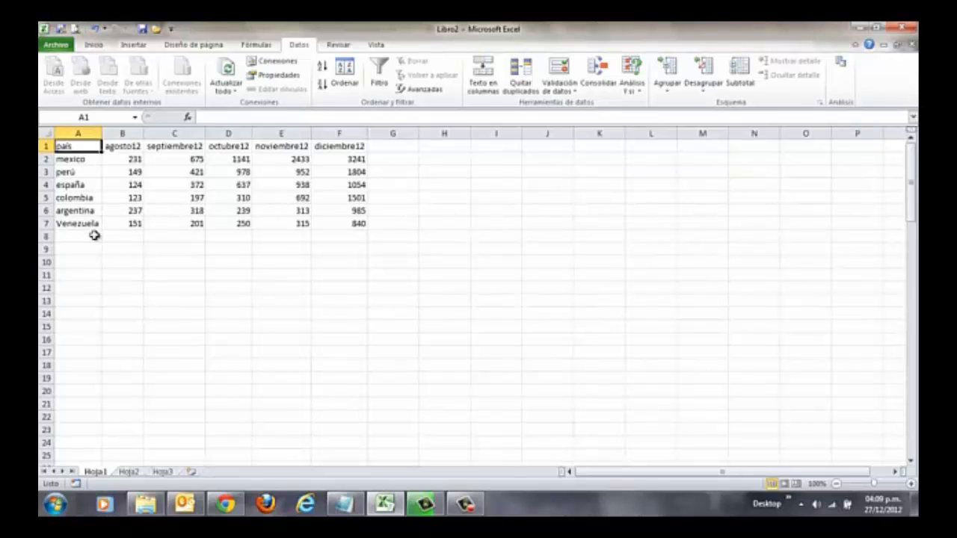
pyautogui.click(278, 75)
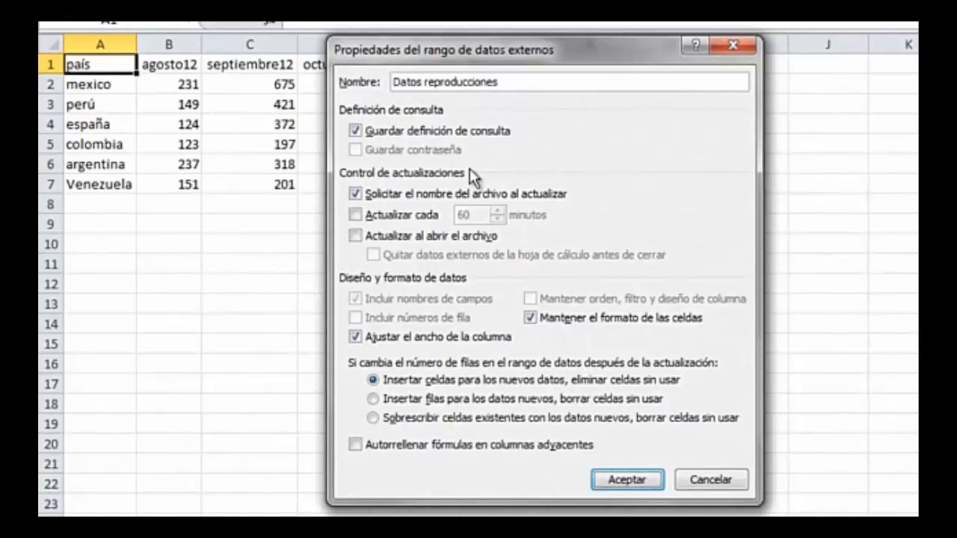
pyautogui.click(363, 238)
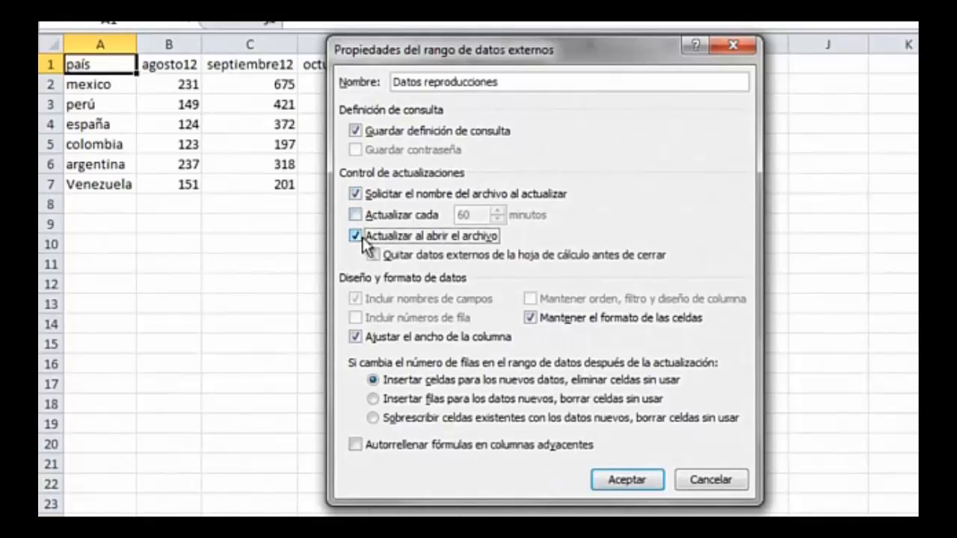
pyautogui.click(356, 196)
pyautogui.click(355, 196)
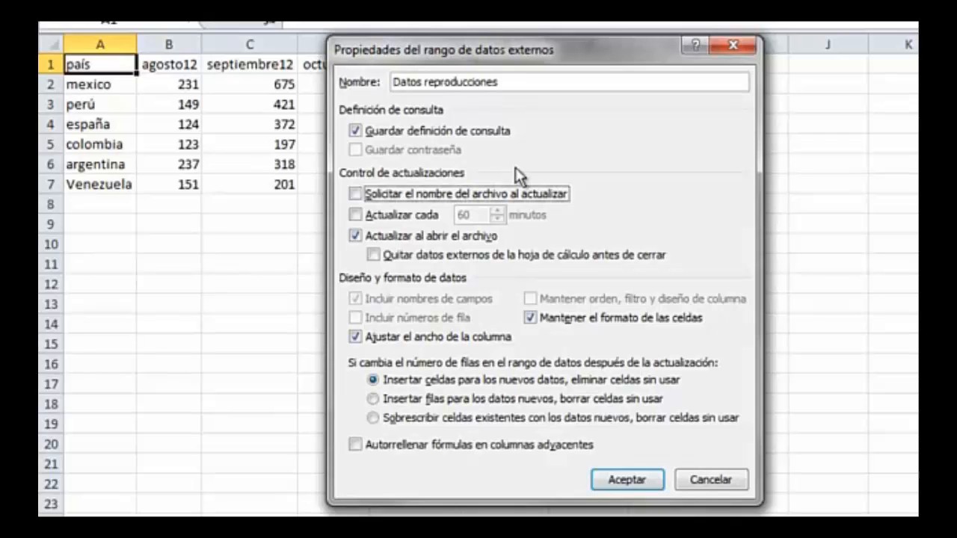
pyautogui.click(608, 482)
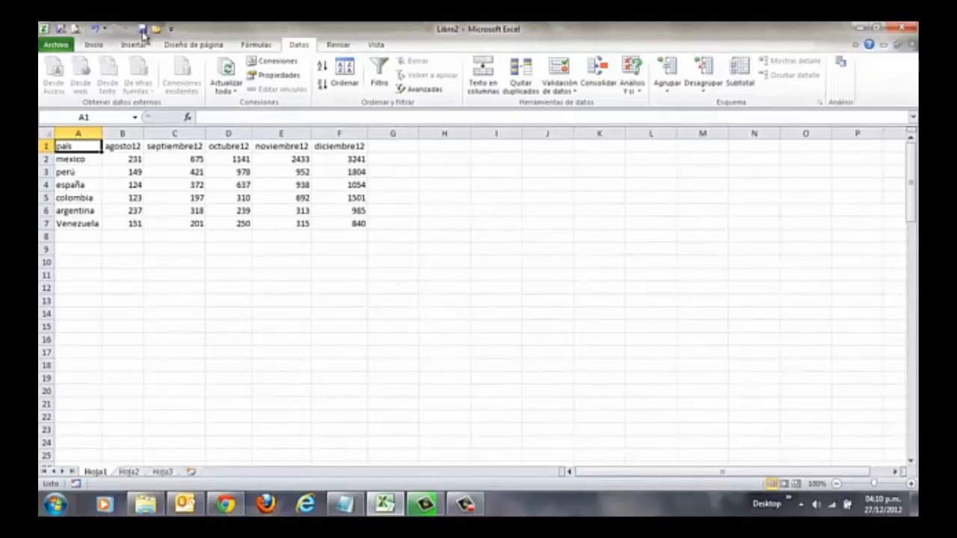
# Step: Save the workbook on the Desktop as Libro2 and close it
pyautogui.click(142, 30)
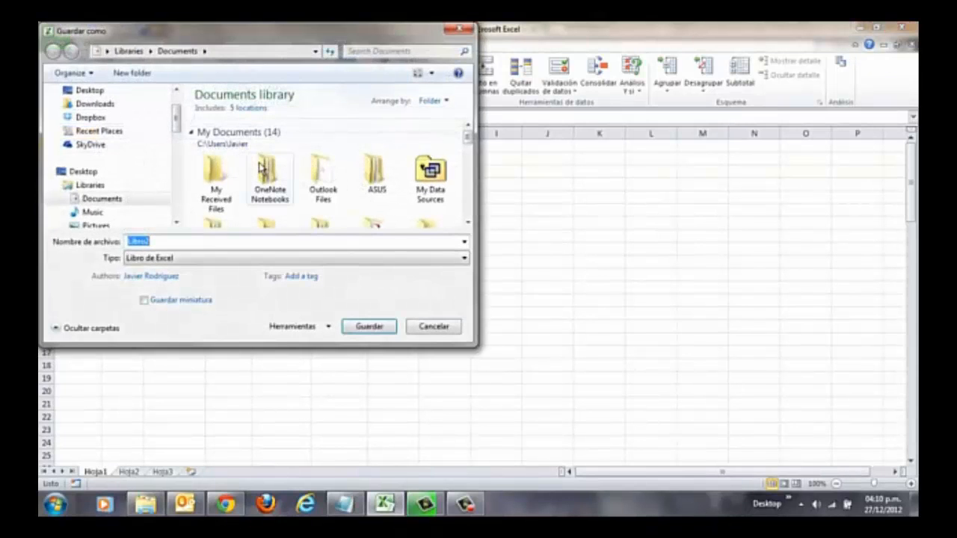
pyautogui.click(105, 92)
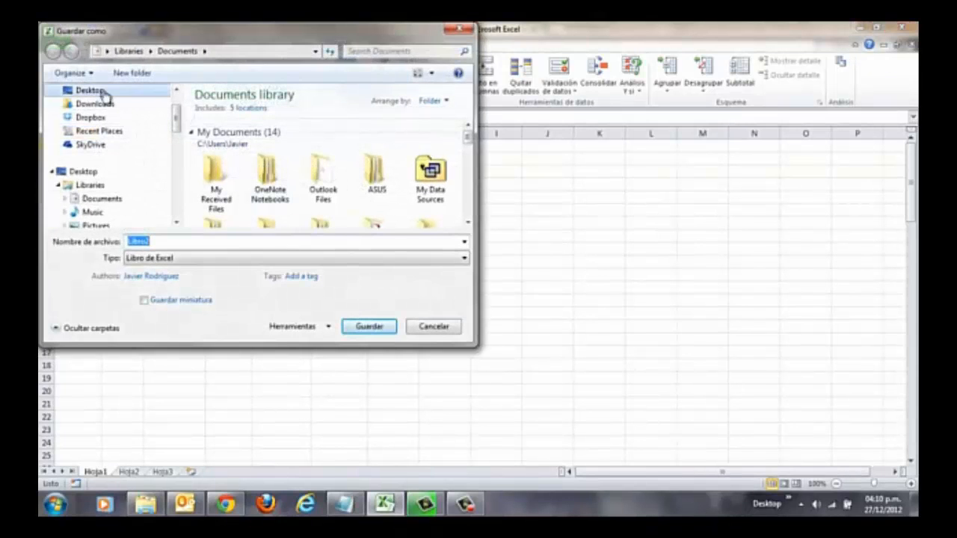
pyautogui.click(368, 327)
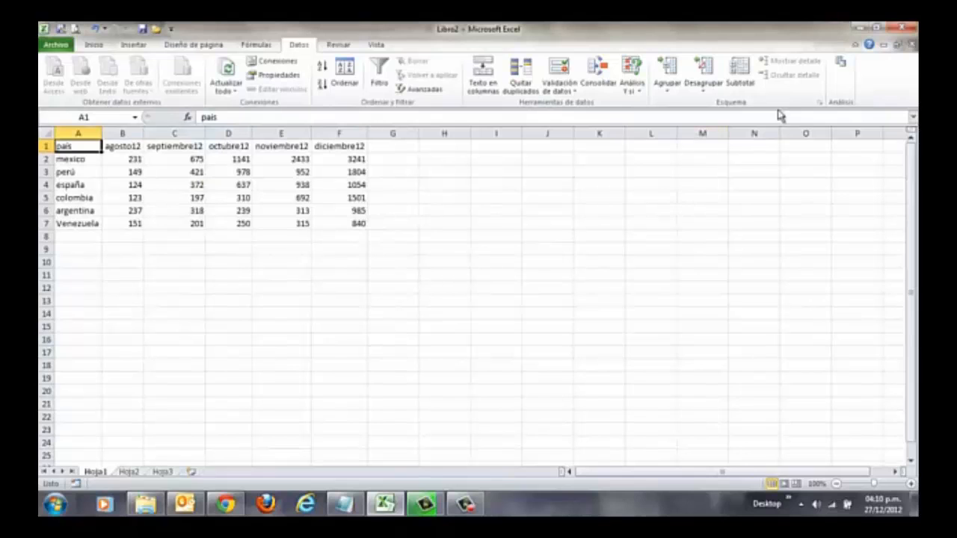
pyautogui.click(911, 44)
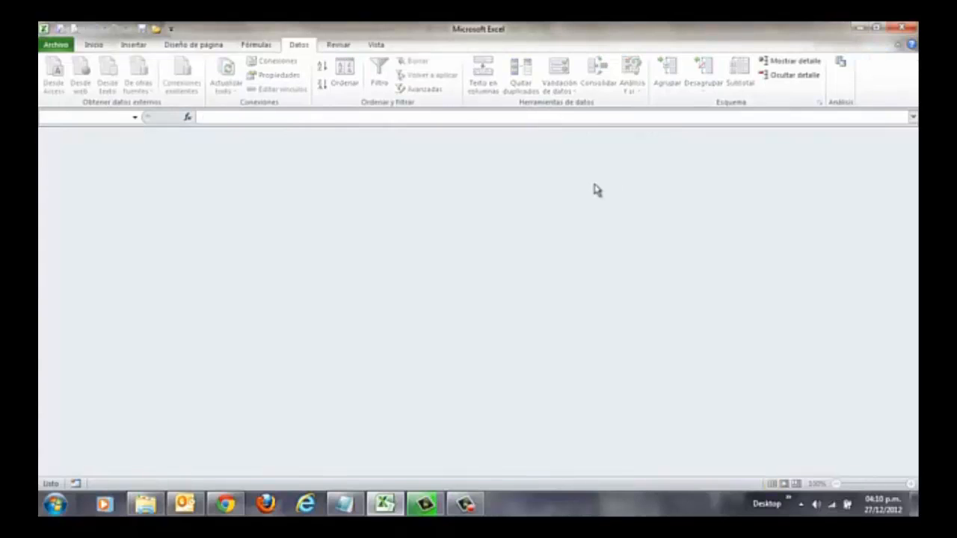
# Step: Reopen Libro2 from the recent workbooks and enable its blocked data connections
pyautogui.click(56, 44)
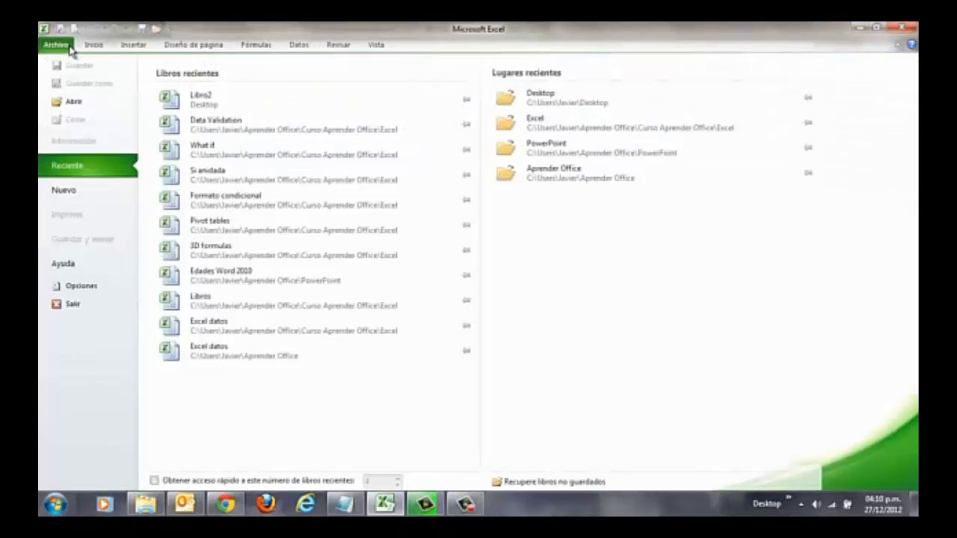
pyautogui.click(208, 104)
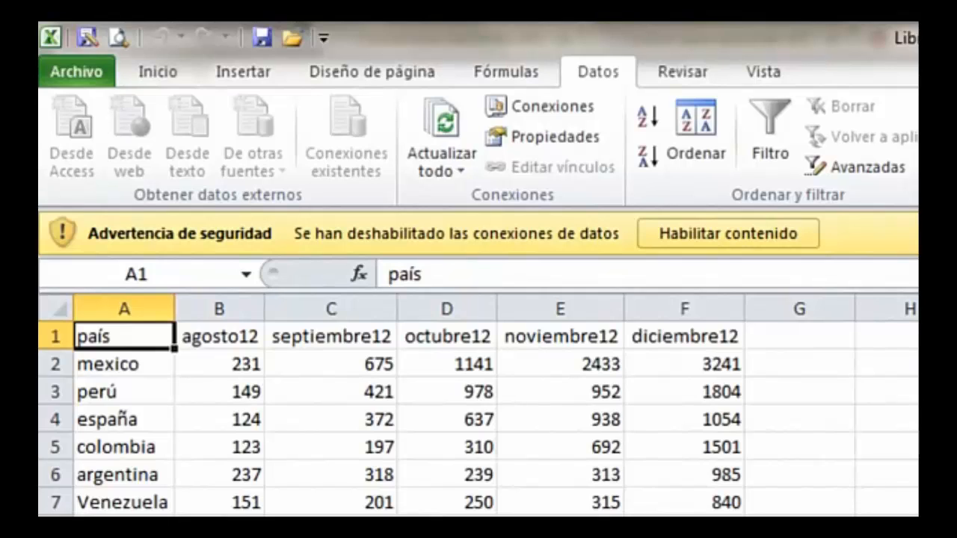
pyautogui.click(700, 236)
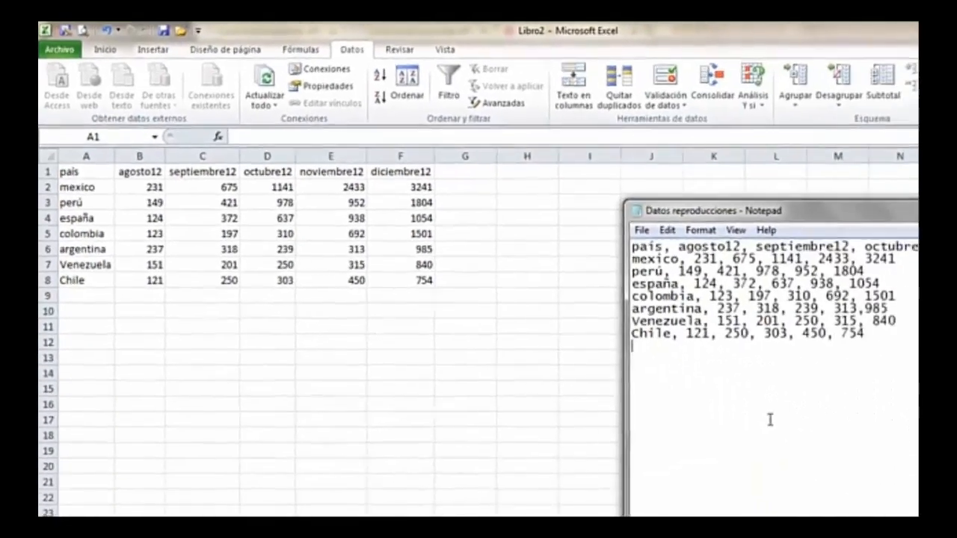
# Step: Append the line "Bolivia, 79, 152, 298, 398, 652" to the Datos reproducciones text file and save it
pyautogui.write('Bol')
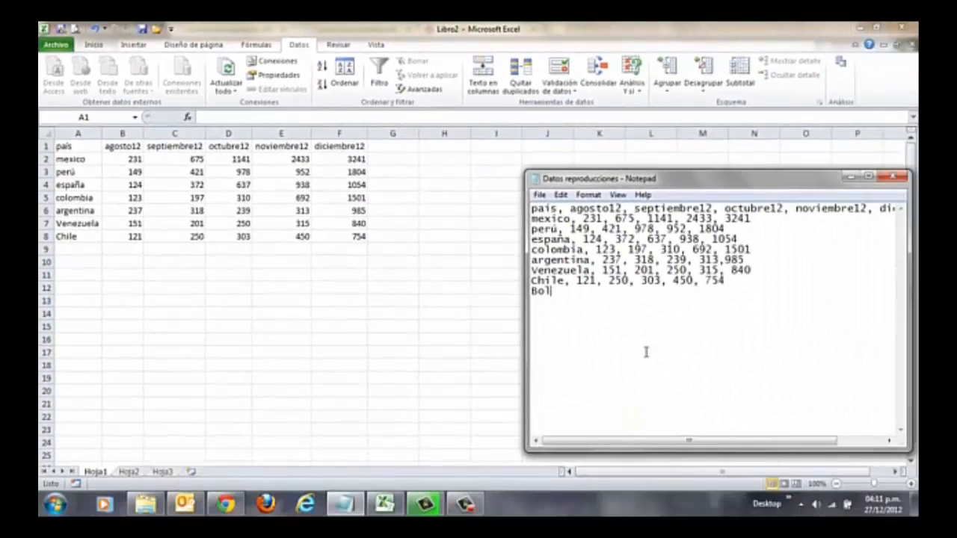
pyautogui.write('ivia, 79, 152,')
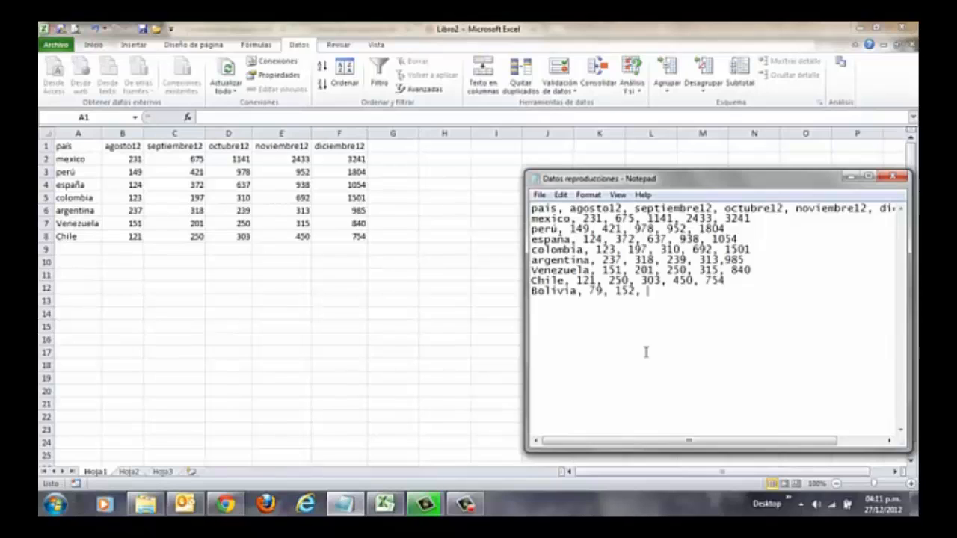
pyautogui.write('298, 398, ')
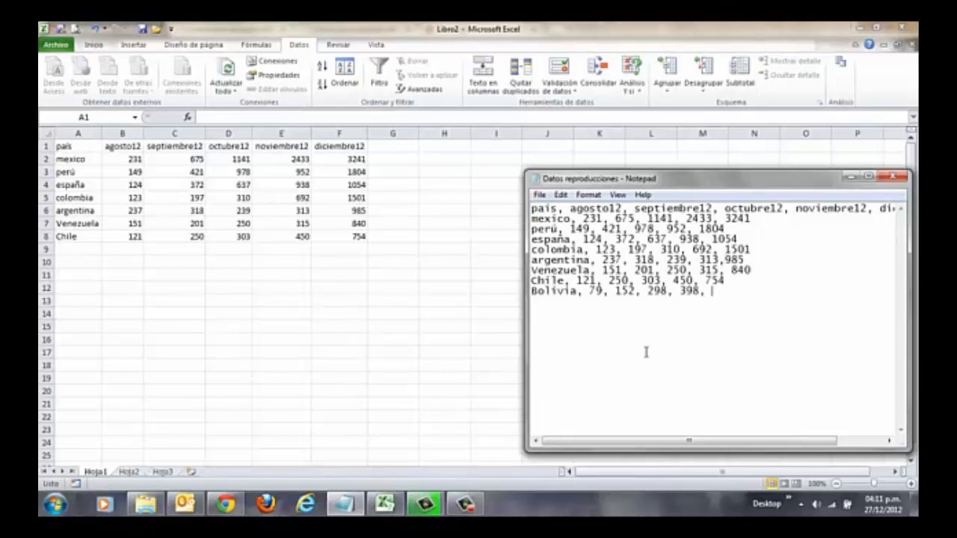
pyautogui.write('652')
pyautogui.hotkey('alt', 'f')
pyautogui.press('Down')
pyautogui.press('Down')
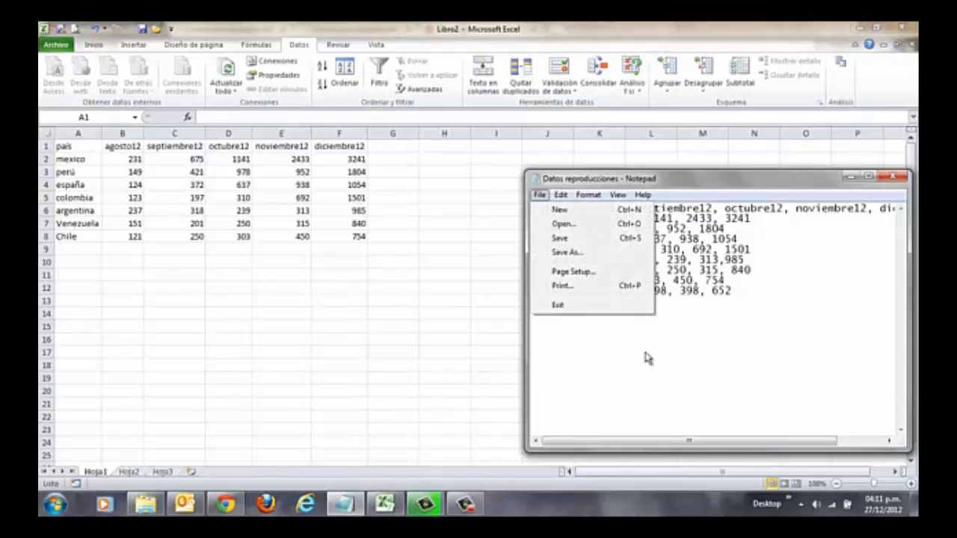
pyautogui.press('Return')
# Step: Switch to Excel, close Libro2 saving its changes, and reopen it from the recent workbooks
pyautogui.hotkey('alt', 'Tab')
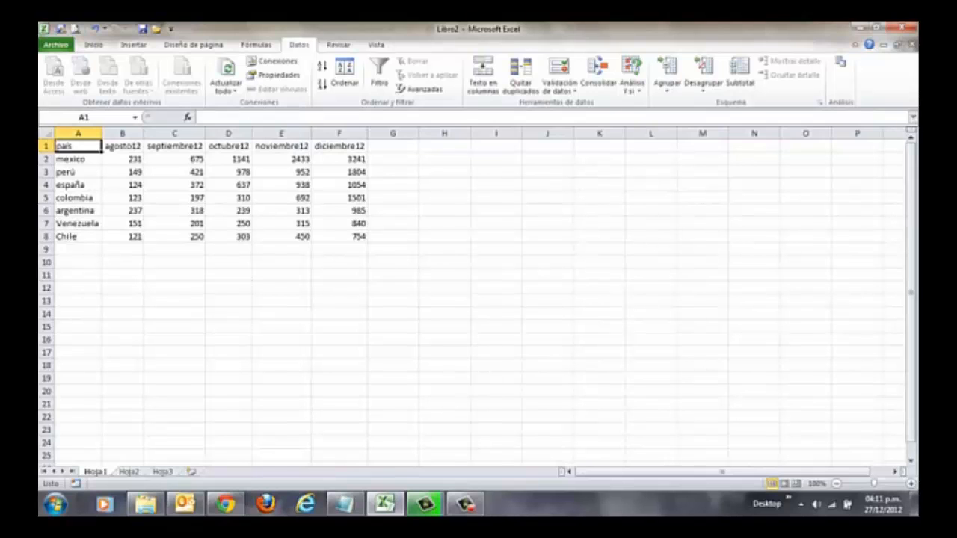
pyautogui.click(911, 45)
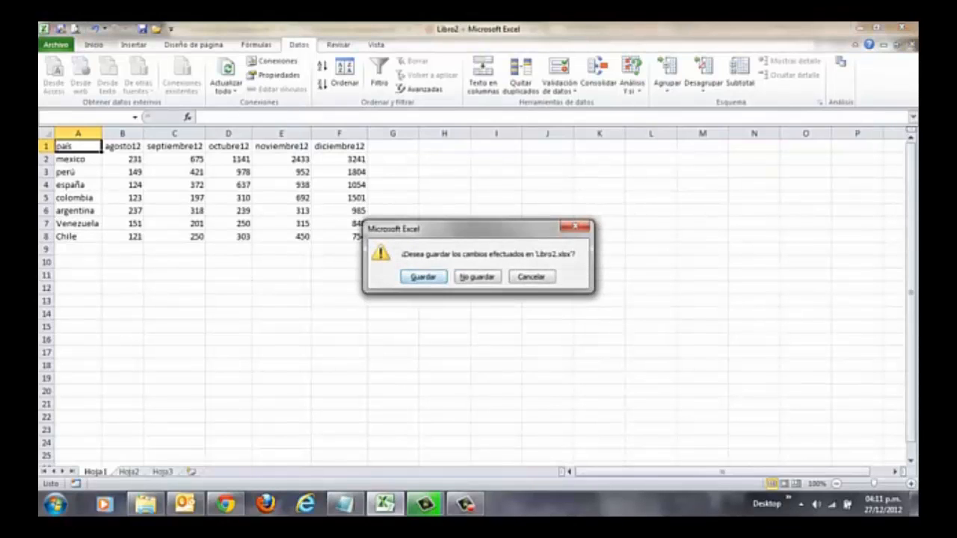
pyautogui.press('Return')
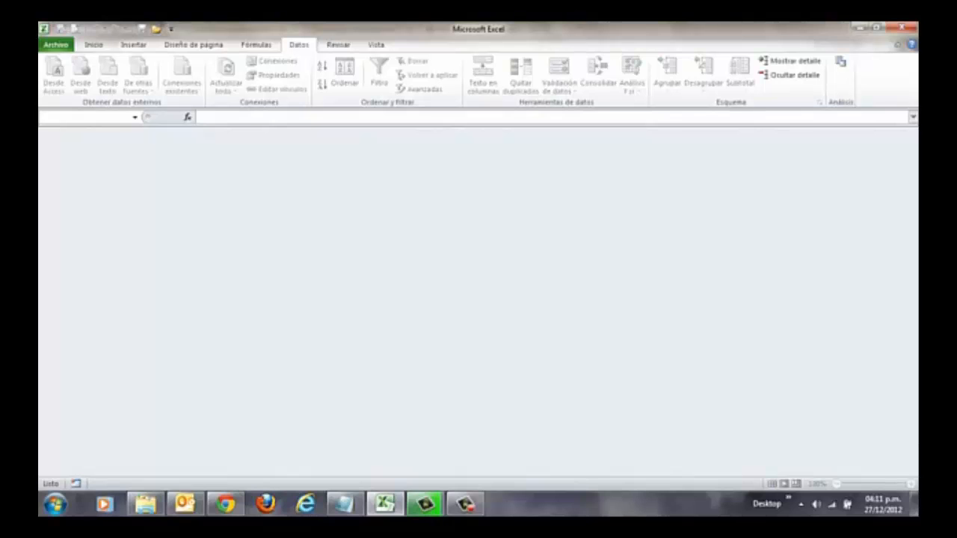
pyautogui.click(56, 45)
pyautogui.click(217, 100)
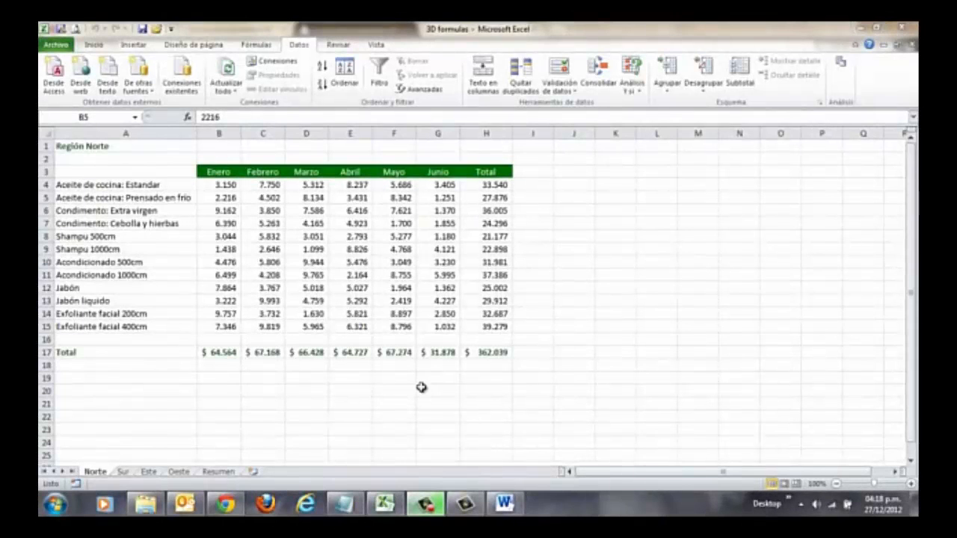
# Step: Examine the send options and the file types available for saving the 3D formulas workbook
pyautogui.click(165, 145)
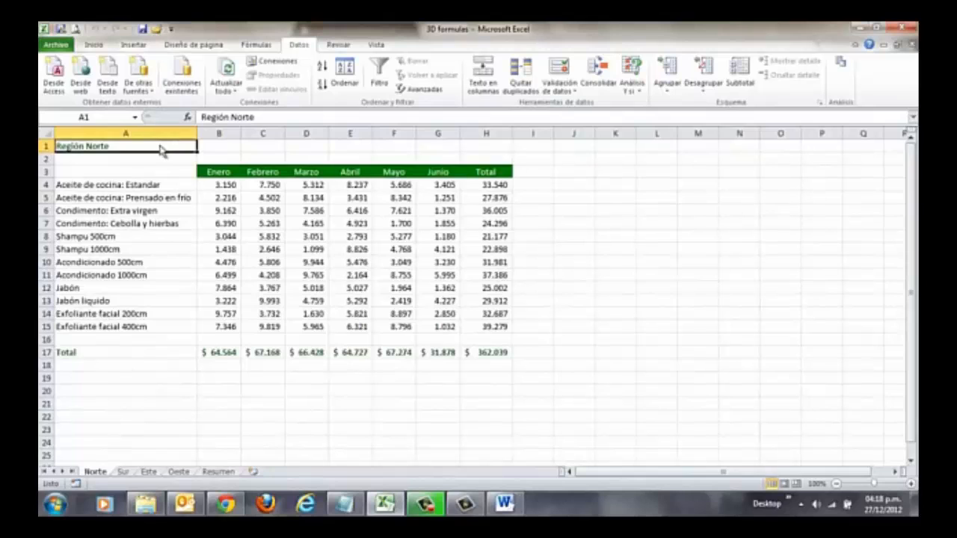
pyautogui.click(54, 46)
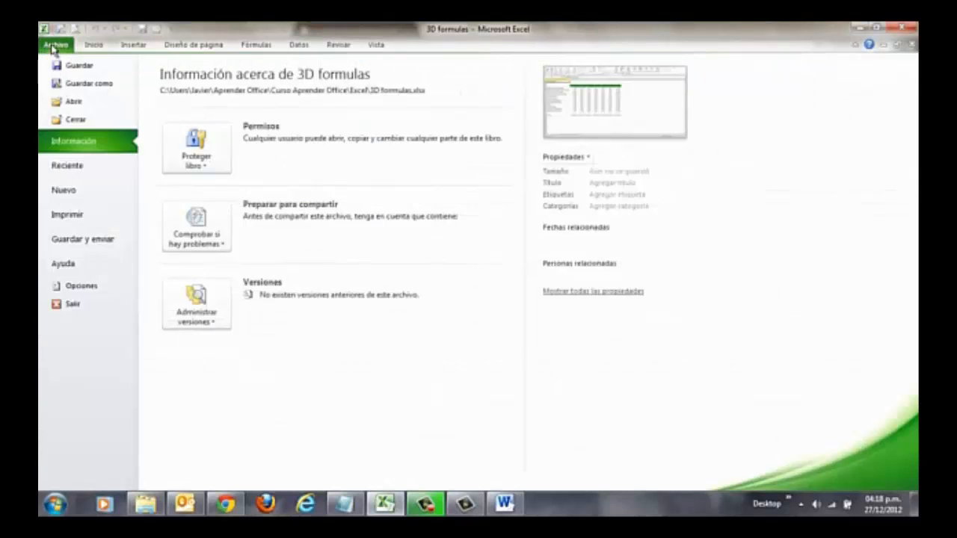
pyautogui.click(73, 240)
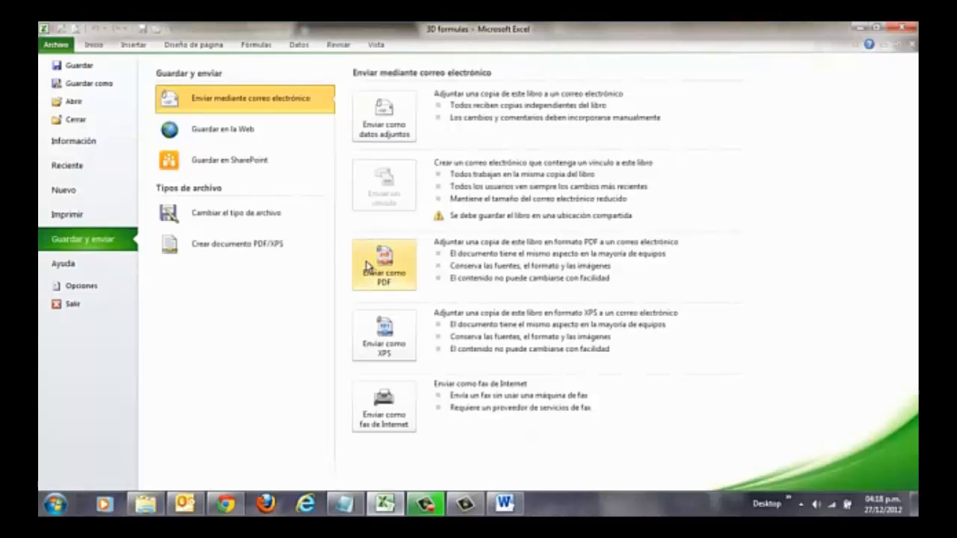
pyautogui.click(281, 224)
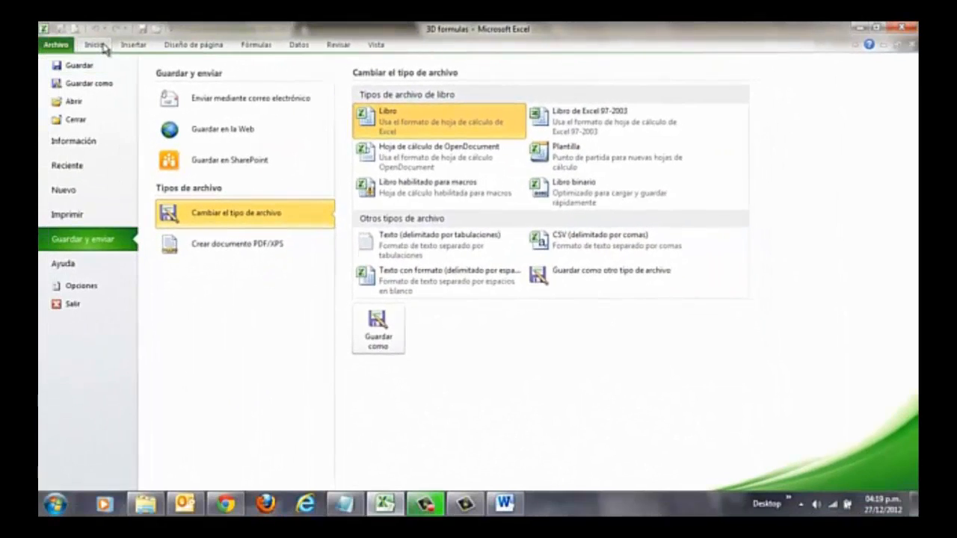
pyautogui.click(96, 44)
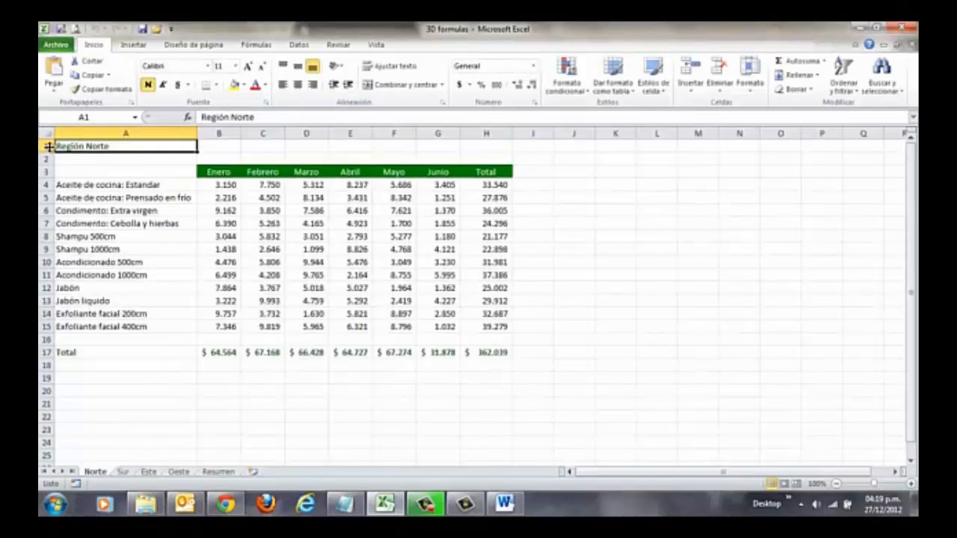
# Step: On the Norte sheet, delete the Región Norte title row with the blank row below it, and the Total row with the blank row above it
pyautogui.moveTo(49, 146); pyautogui.dragTo(49, 155)
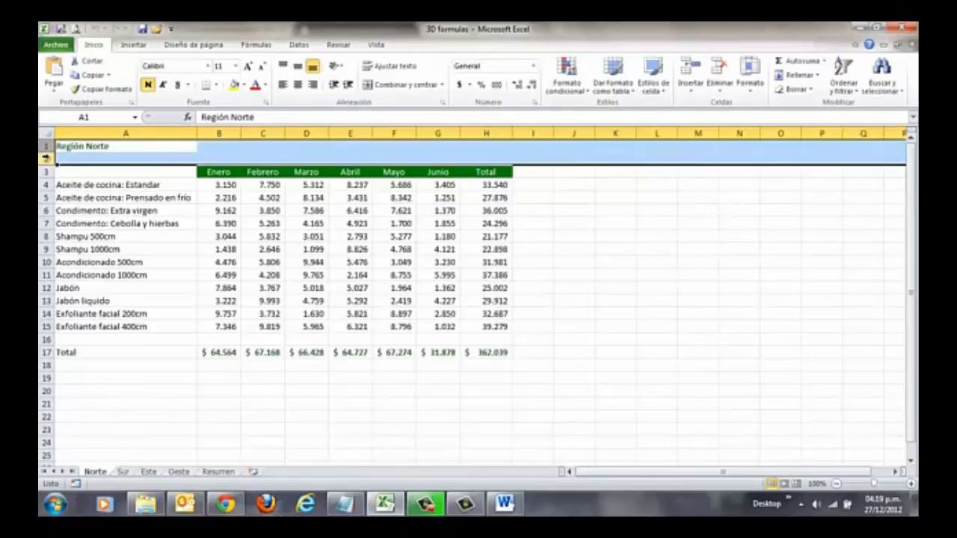
pyautogui.hotkey('ctrl', '-')
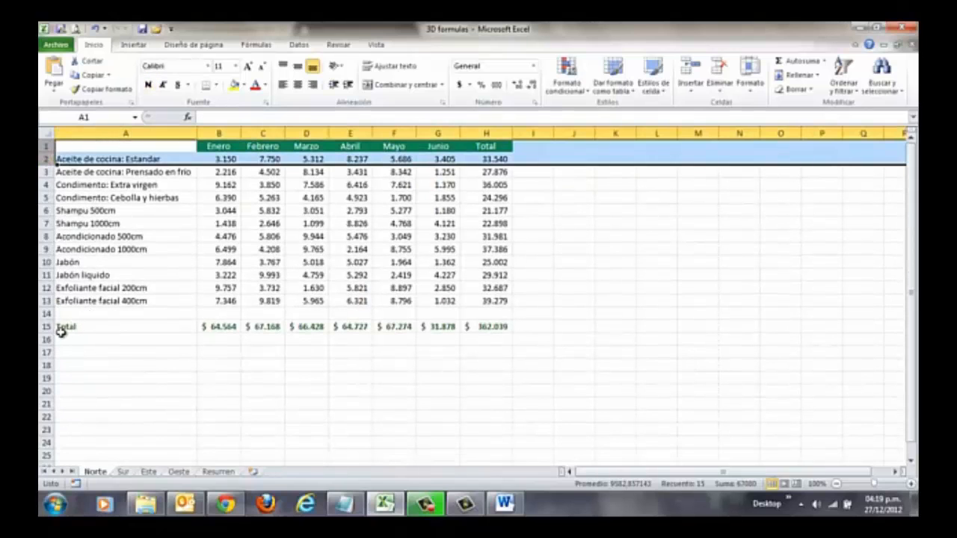
pyautogui.moveTo(47, 314); pyautogui.dragTo(46, 326)
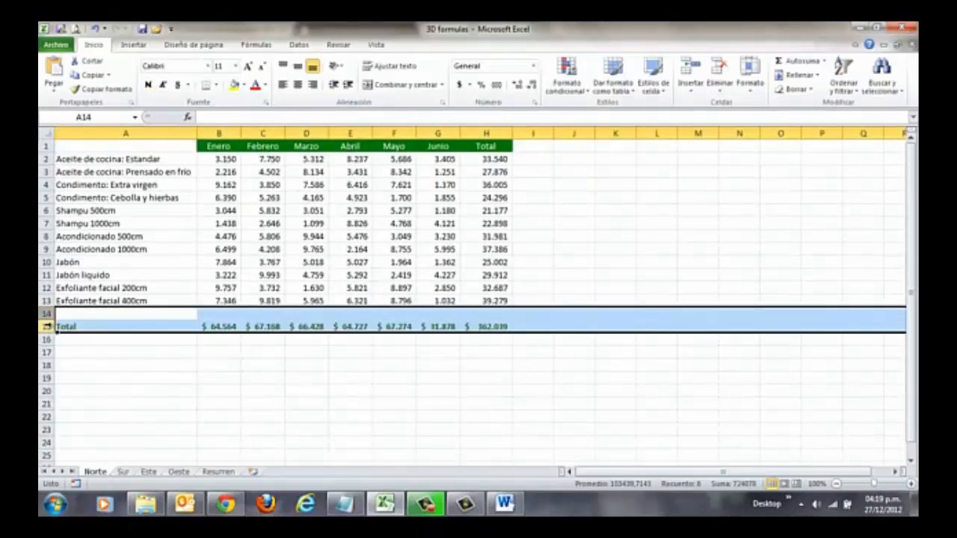
pyautogui.rightClick(51, 328)
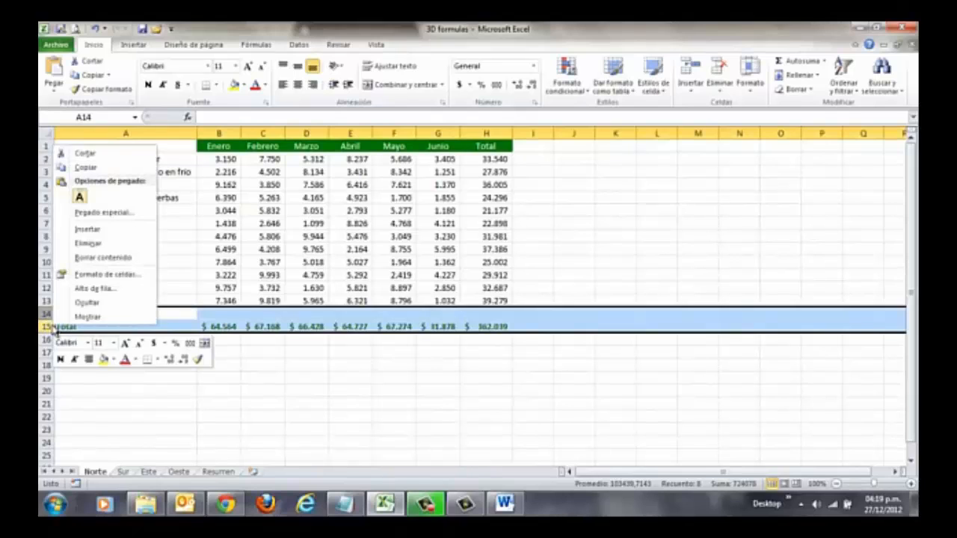
pyautogui.click(94, 243)
pyautogui.click(94, 239)
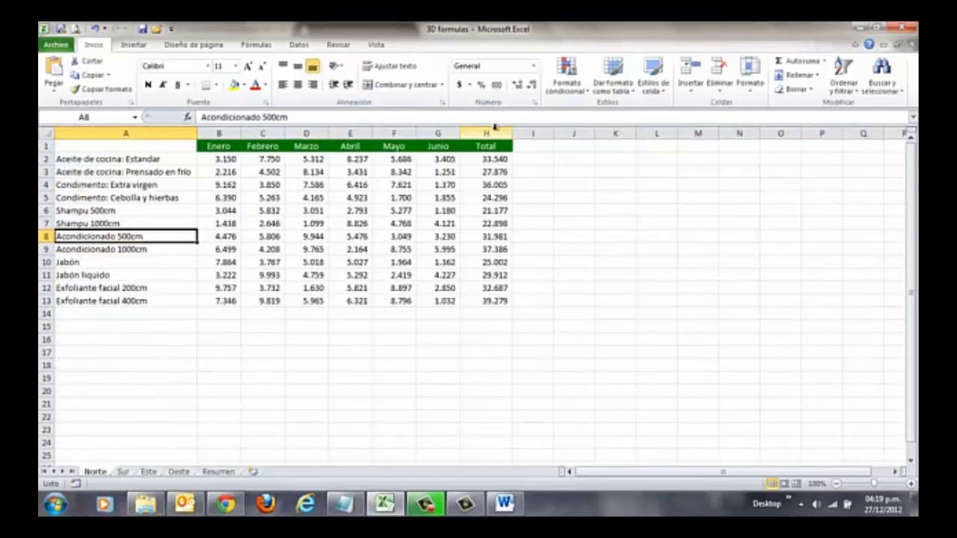
# Step: Delete the Total column H and the month header row so only product names and monthly values remain
pyautogui.rightClick(494, 130)
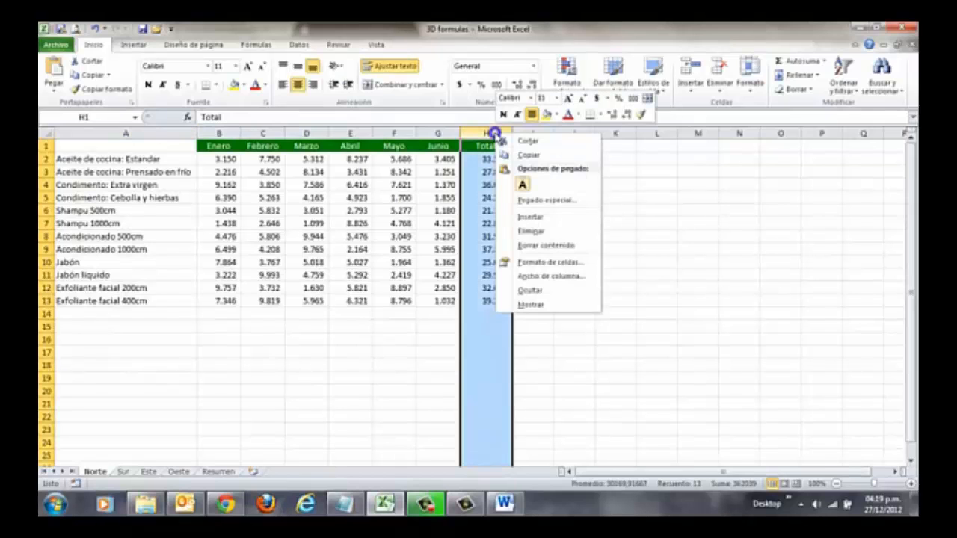
pyautogui.click(524, 237)
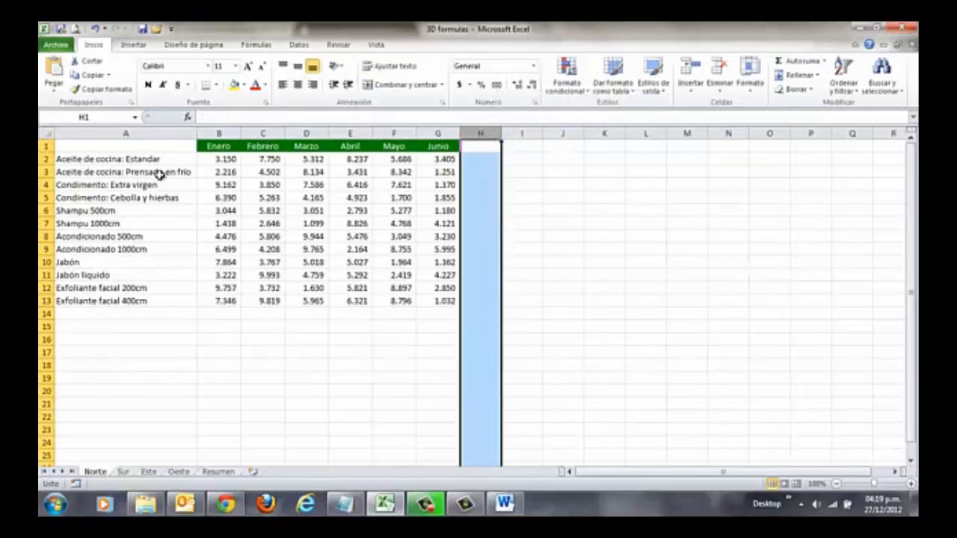
pyautogui.rightClick(47, 146)
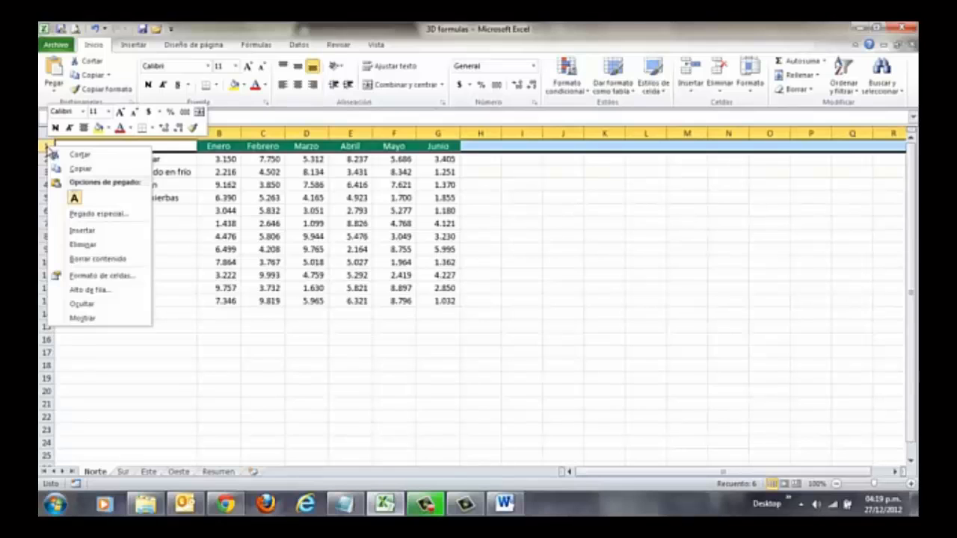
pyautogui.click(100, 245)
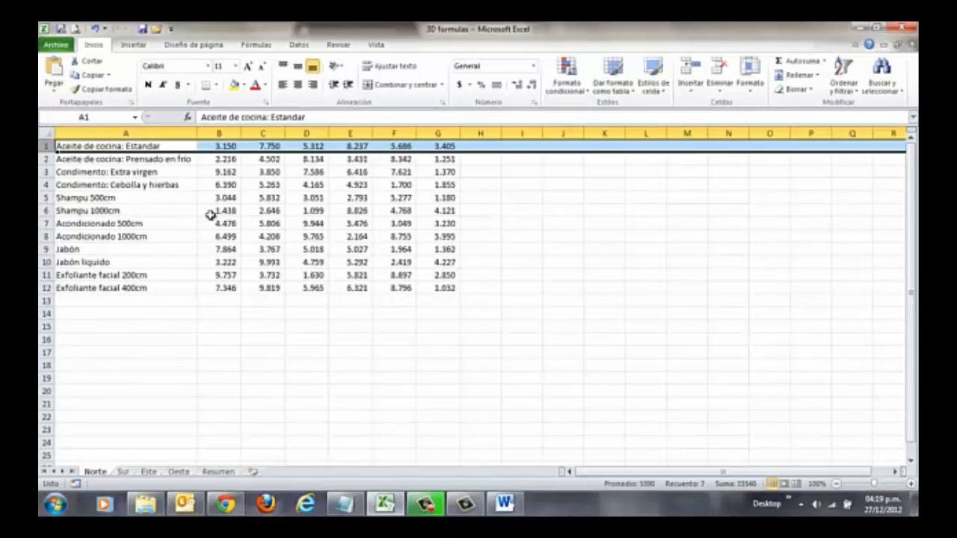
pyautogui.click(225, 146)
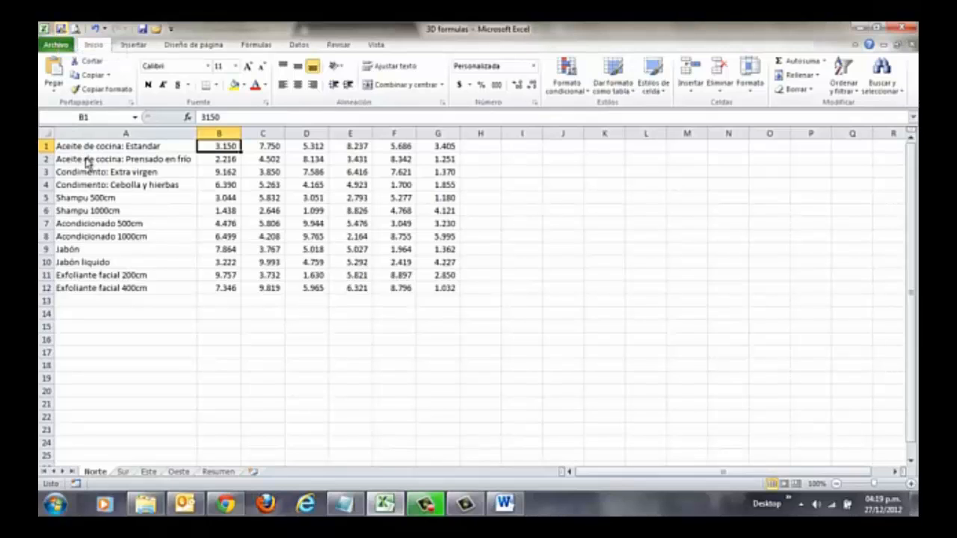
pyautogui.click(57, 45)
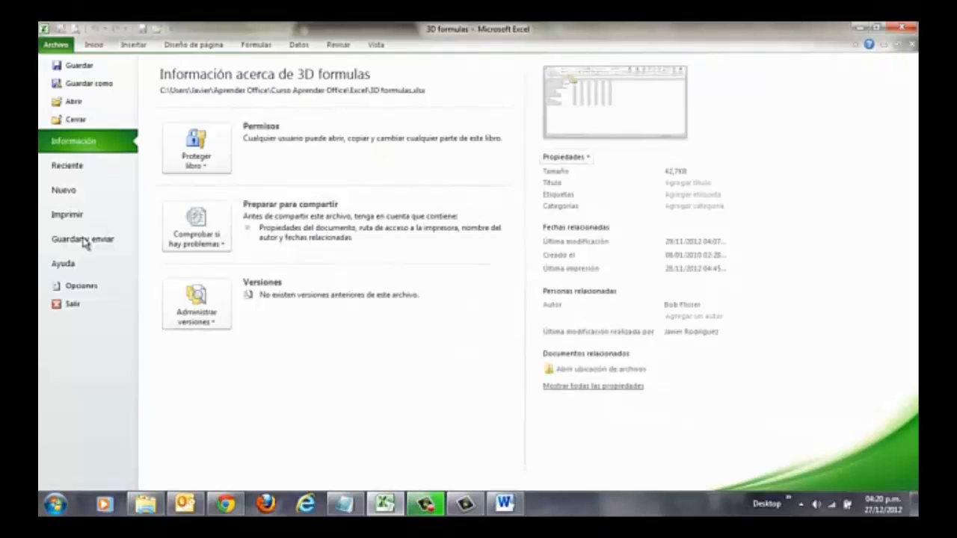
pyautogui.click(83, 241)
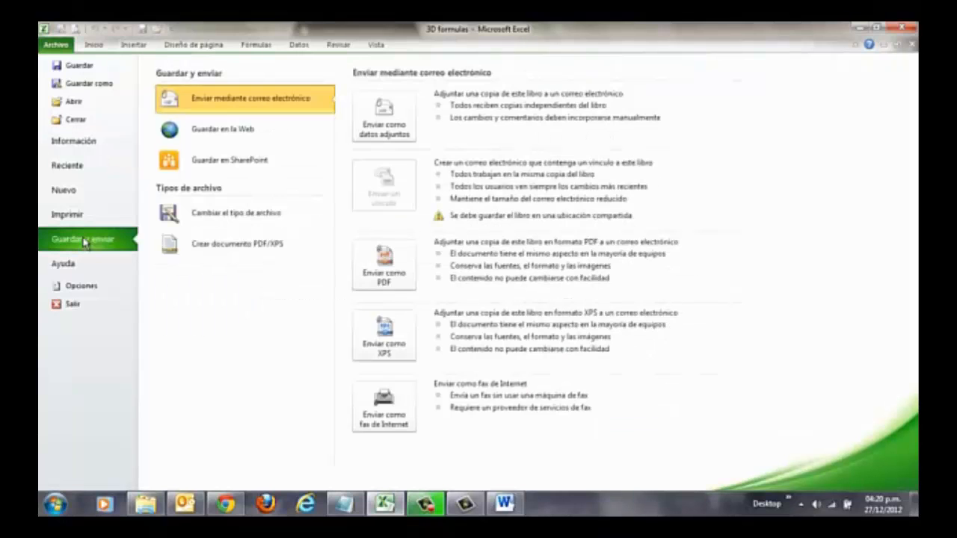
pyautogui.click(266, 214)
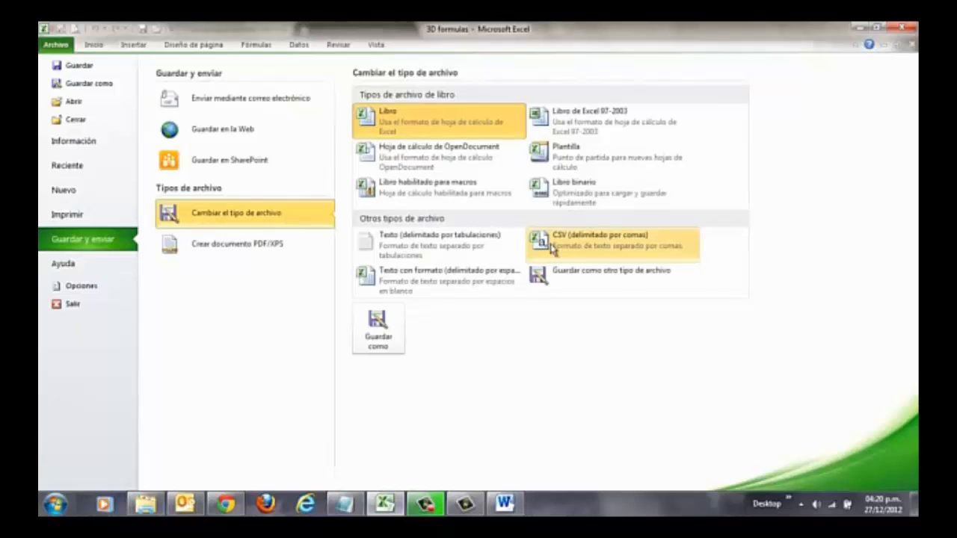
pyautogui.press('Escape')
# Step: Save only the active sheet as a CSV (delimitado por comas) file named "Datos importados", keeping the CSV format
pyautogui.press('F12')
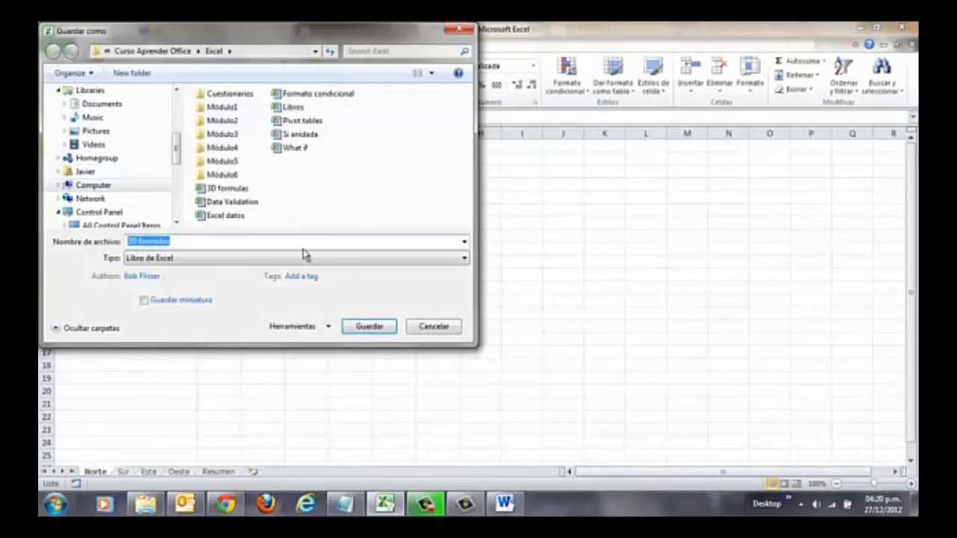
pyautogui.click(464, 259)
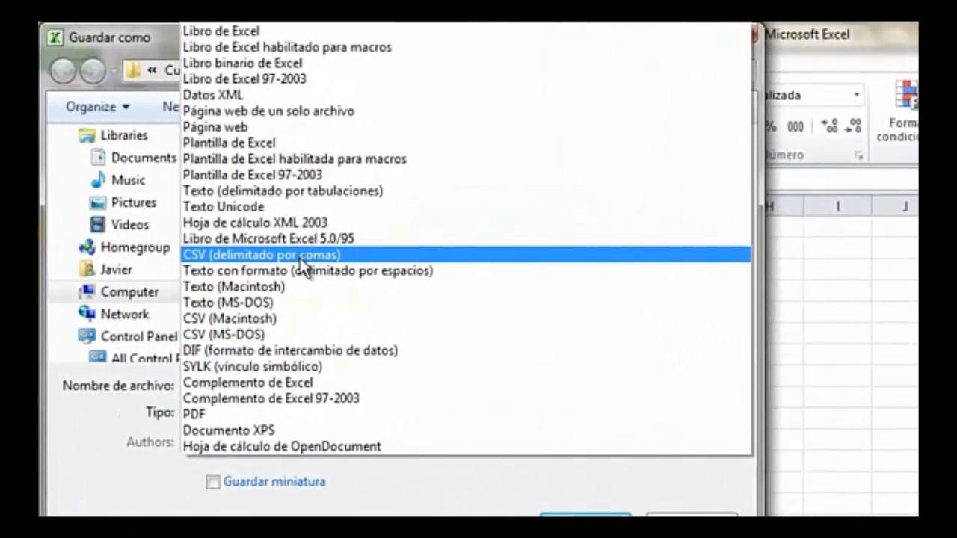
pyautogui.click(301, 257)
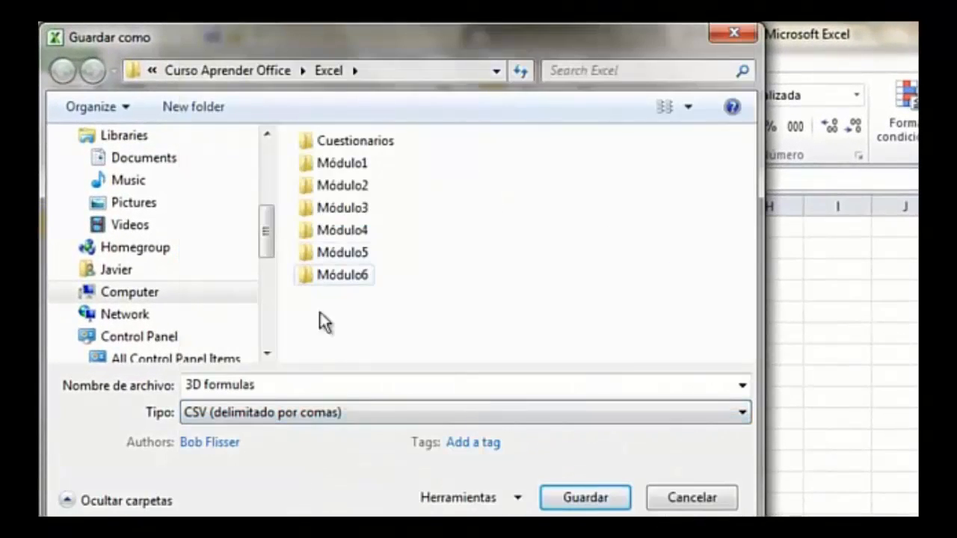
pyautogui.click(361, 381)
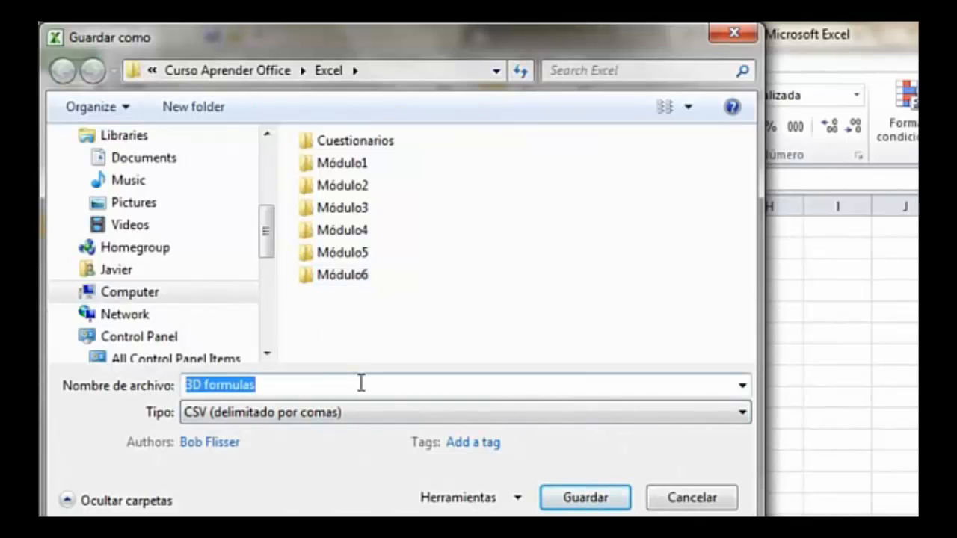
pyautogui.write('Datos ')
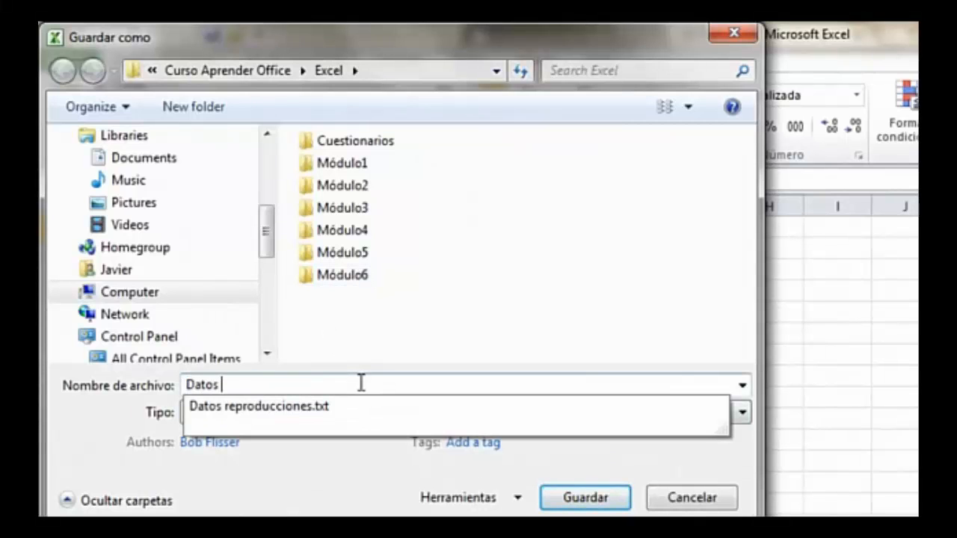
pyautogui.write('importados')
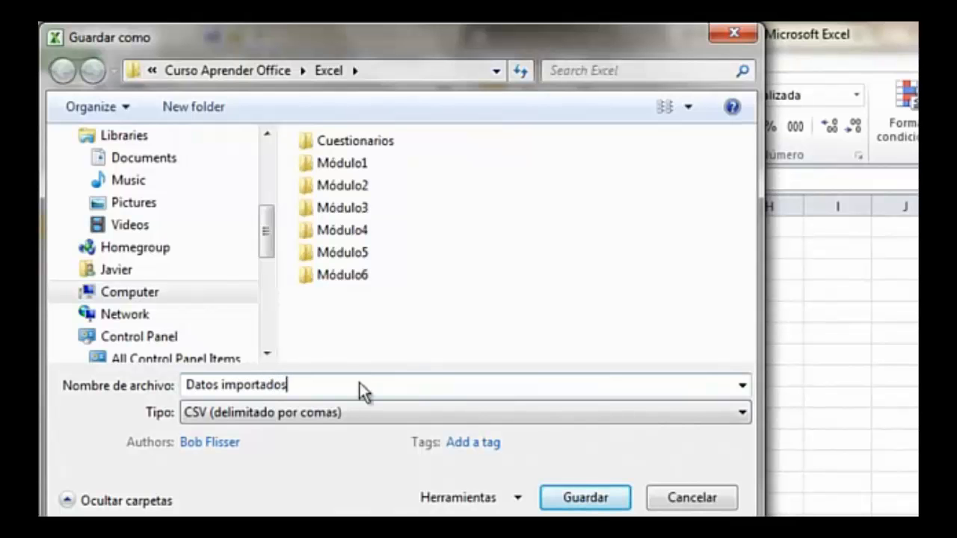
pyautogui.click(587, 501)
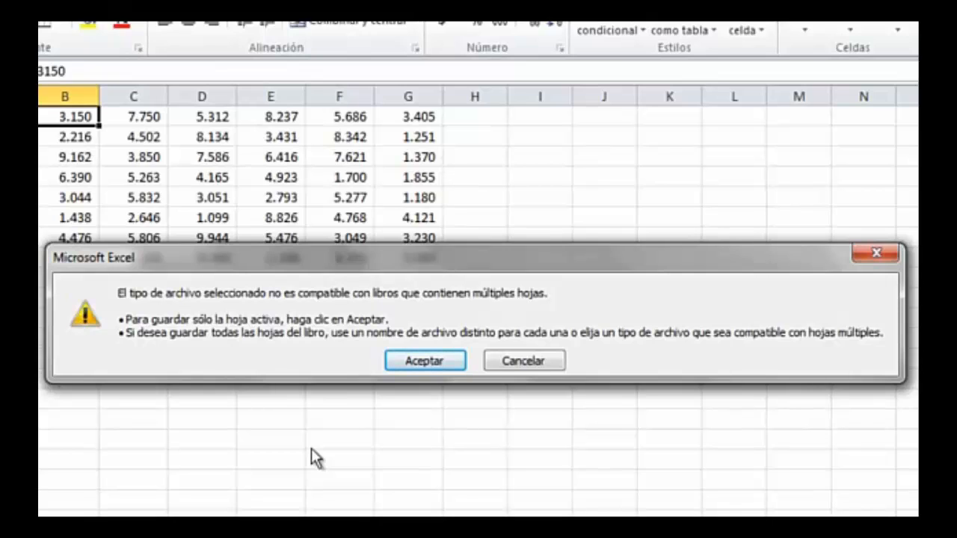
pyautogui.click(443, 375)
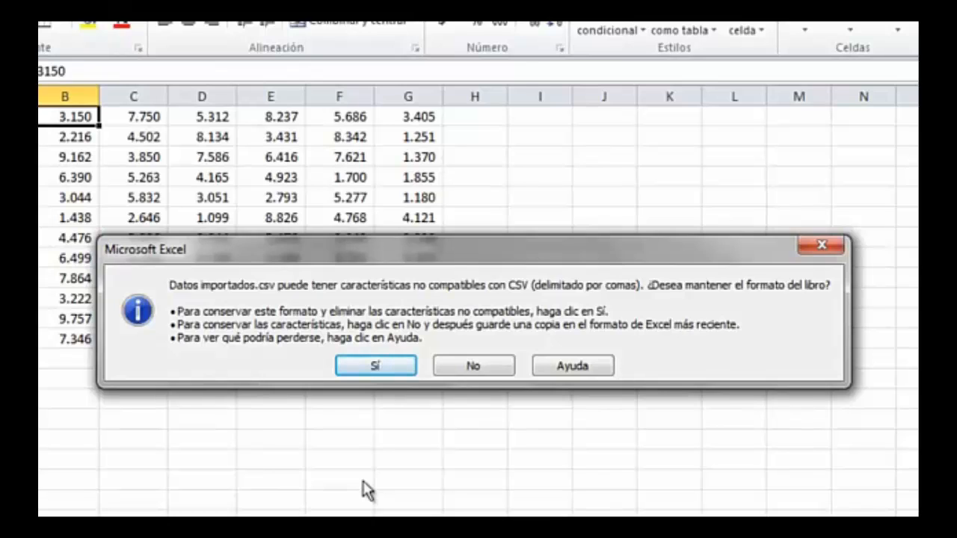
pyautogui.click(395, 368)
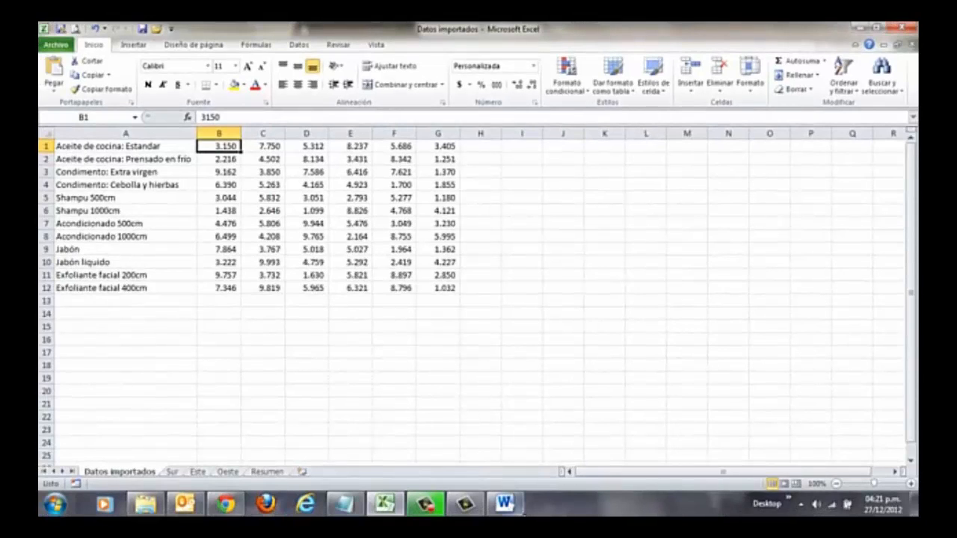
# Step: Switch to Word and browse for a document to open in the Excel folder, with Todos los archivos as the file type
pyautogui.moveTo(521, 513)
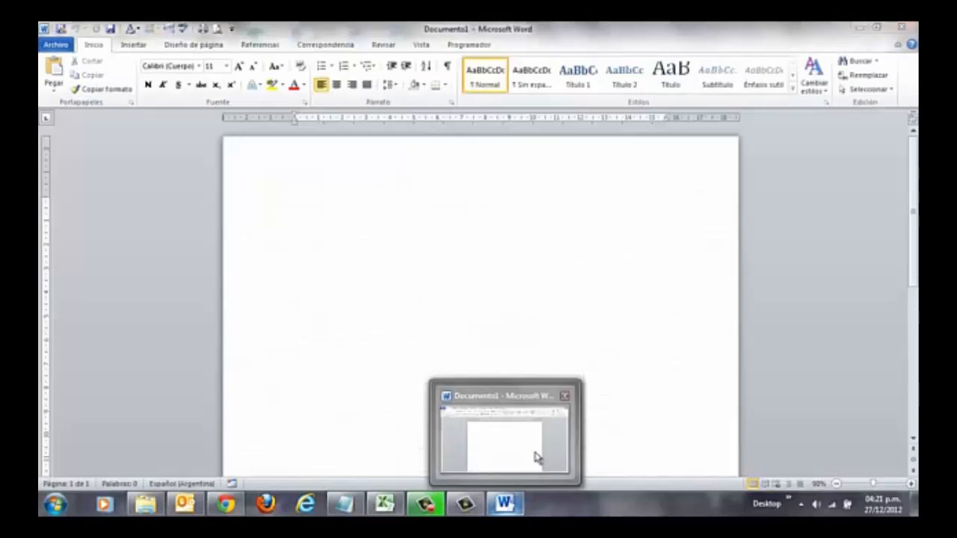
pyautogui.click(532, 456)
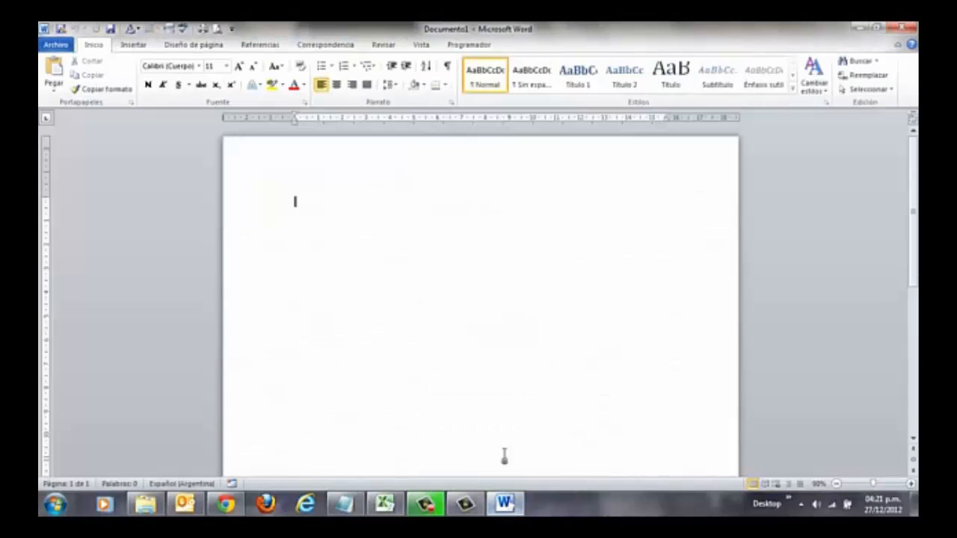
pyautogui.click(65, 50)
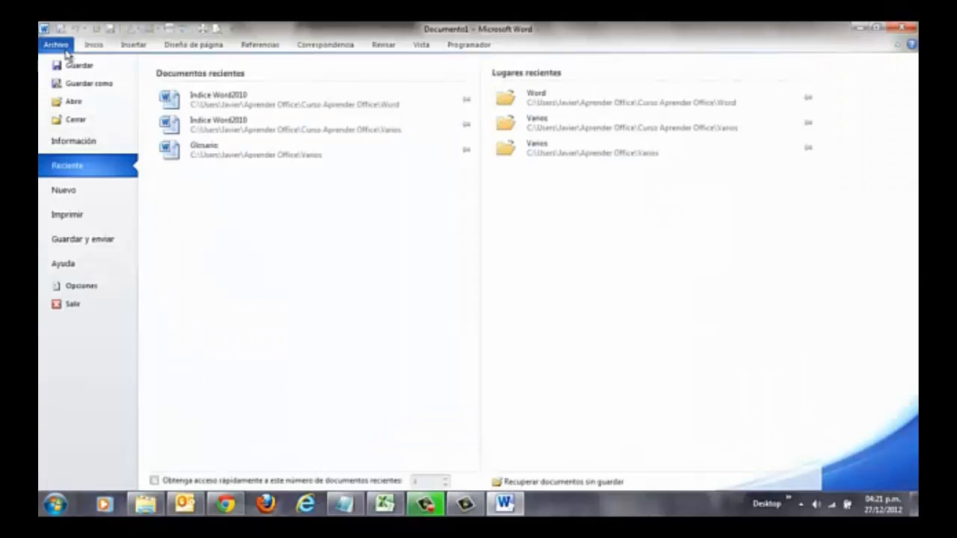
pyautogui.click(87, 107)
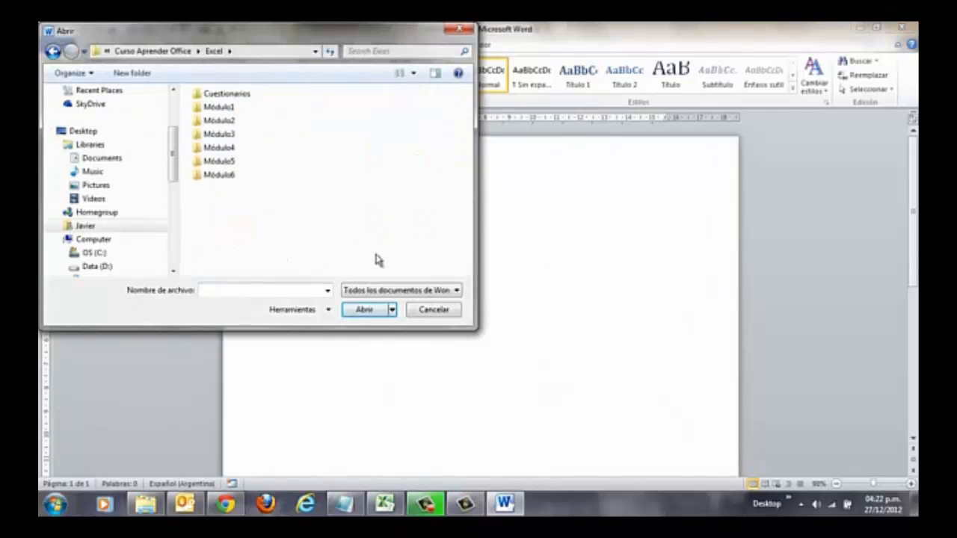
pyautogui.click(457, 290)
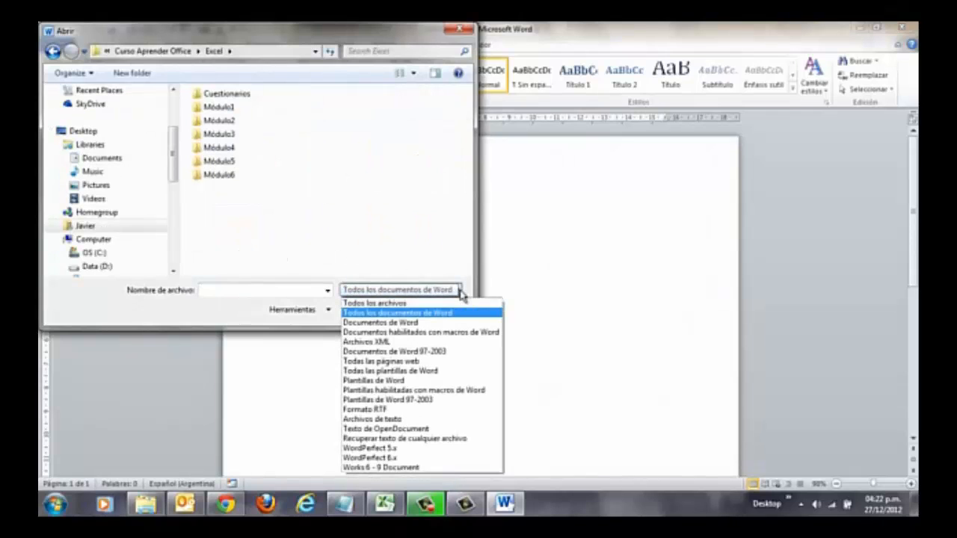
pyautogui.click(423, 304)
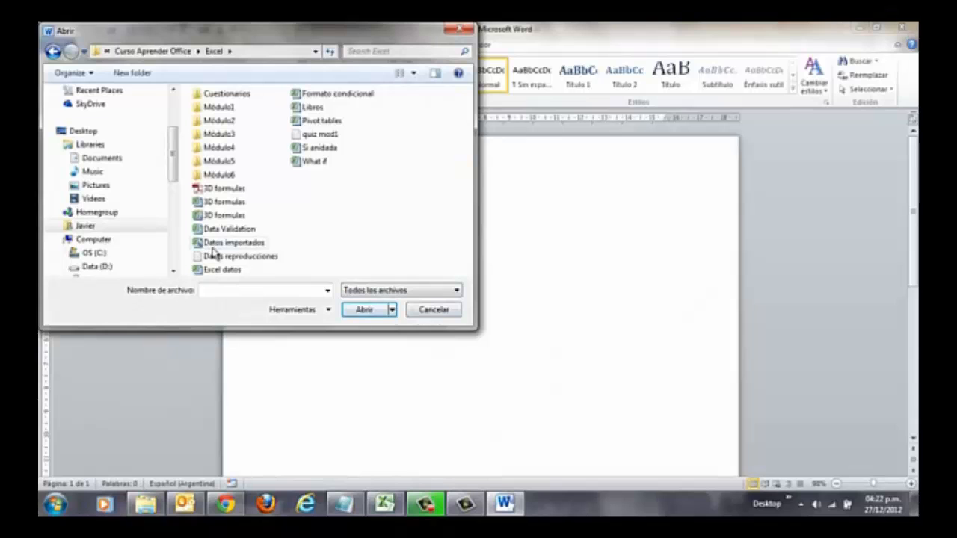
# Step: Open the Datos importados CSV file as a read-only copy (Abrir una copia de sólo lectura)
pyautogui.click(245, 243)
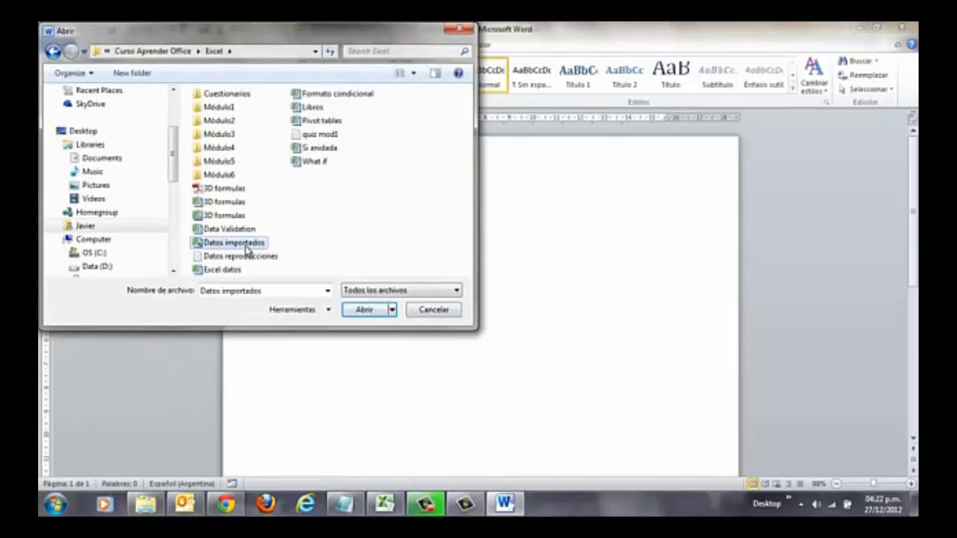
pyautogui.click(363, 309)
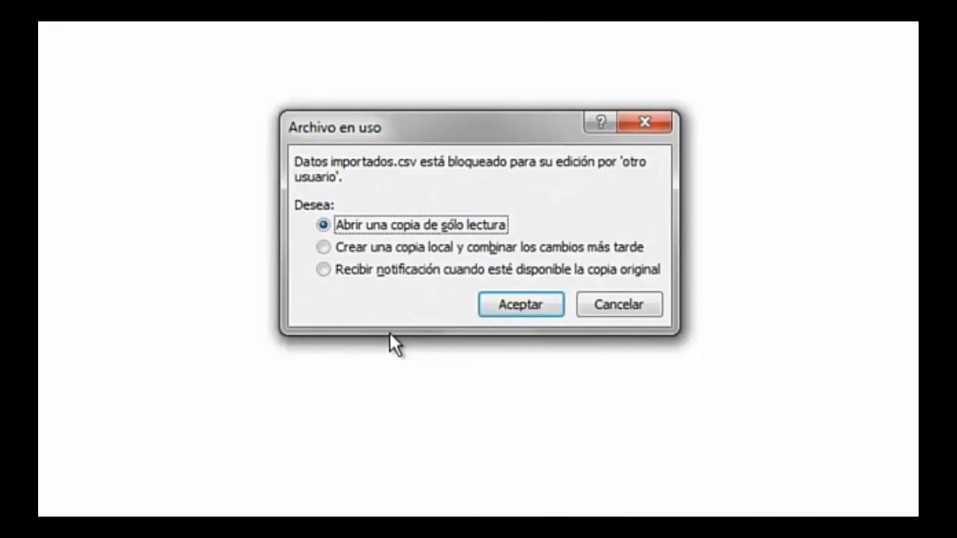
pyautogui.click(520, 305)
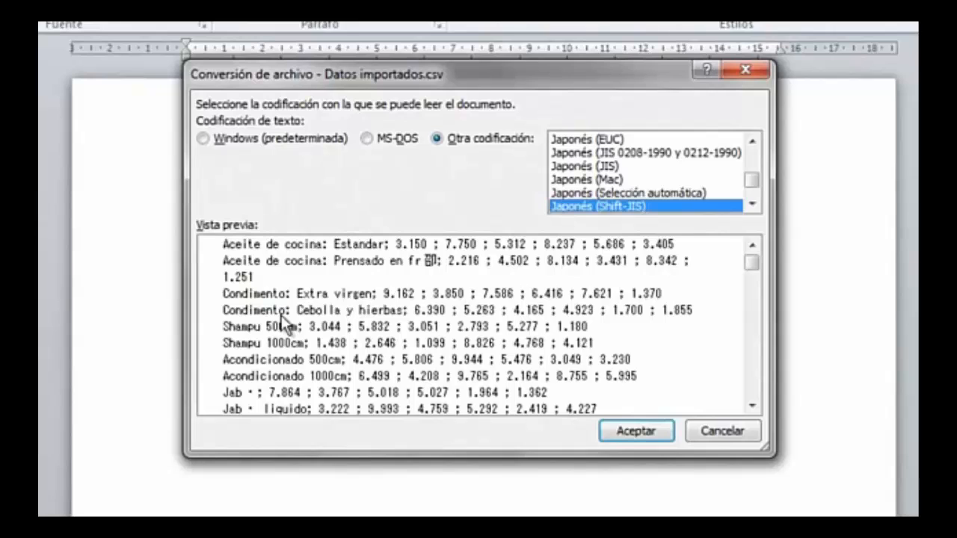
# Step: Review the other text encodings available for the file conversion and accept it with Japonés (Shift-JIS)
pyautogui.click(752, 207)
pyautogui.click(752, 207)
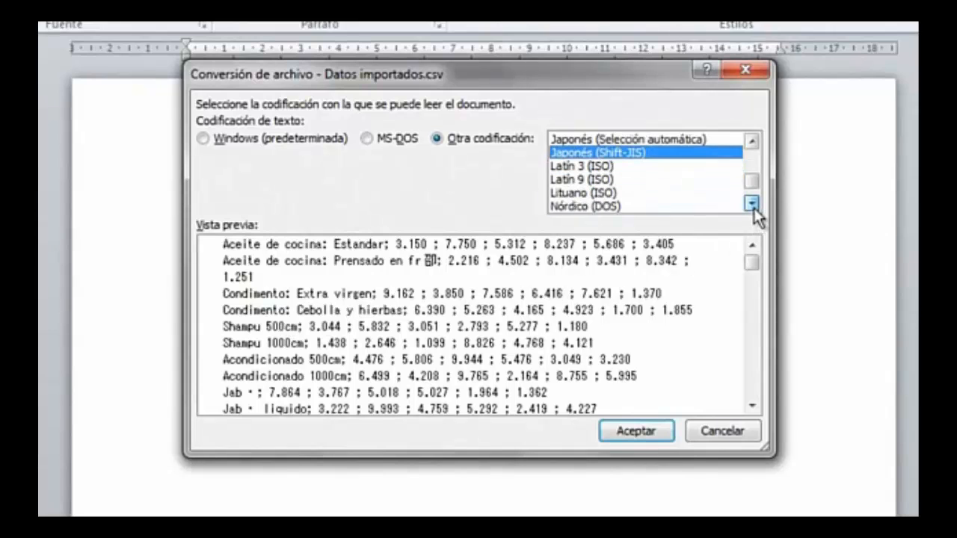
pyautogui.click(752, 207)
pyautogui.click(752, 207)
pyautogui.click(752, 205)
pyautogui.click(751, 205)
pyautogui.click(752, 206)
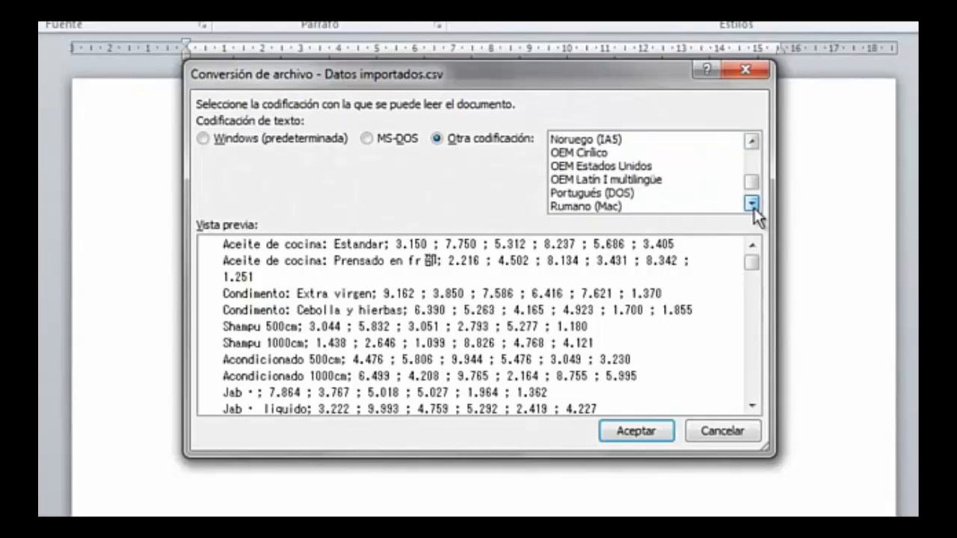
pyautogui.click(751, 205)
pyautogui.click(752, 206)
pyautogui.click(752, 206)
pyautogui.click(752, 206)
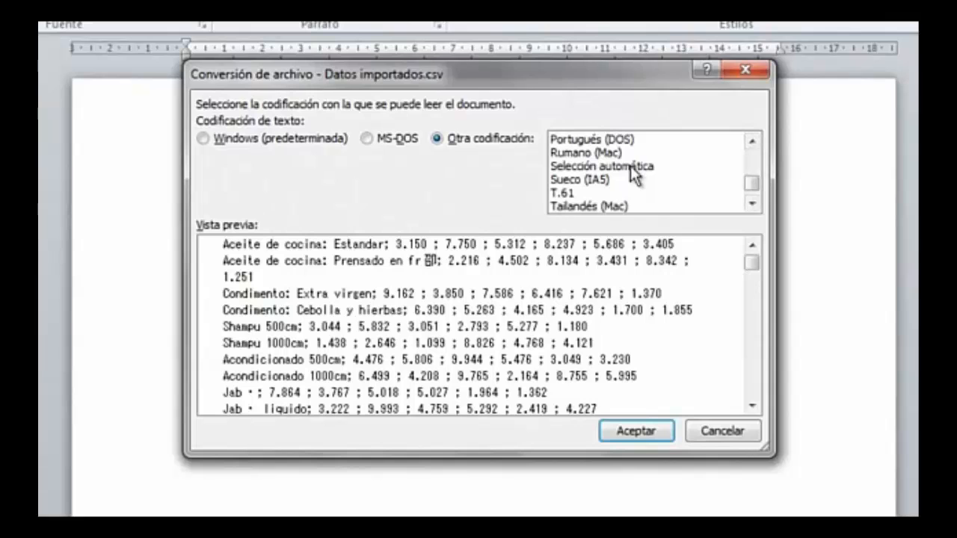
pyautogui.click(625, 437)
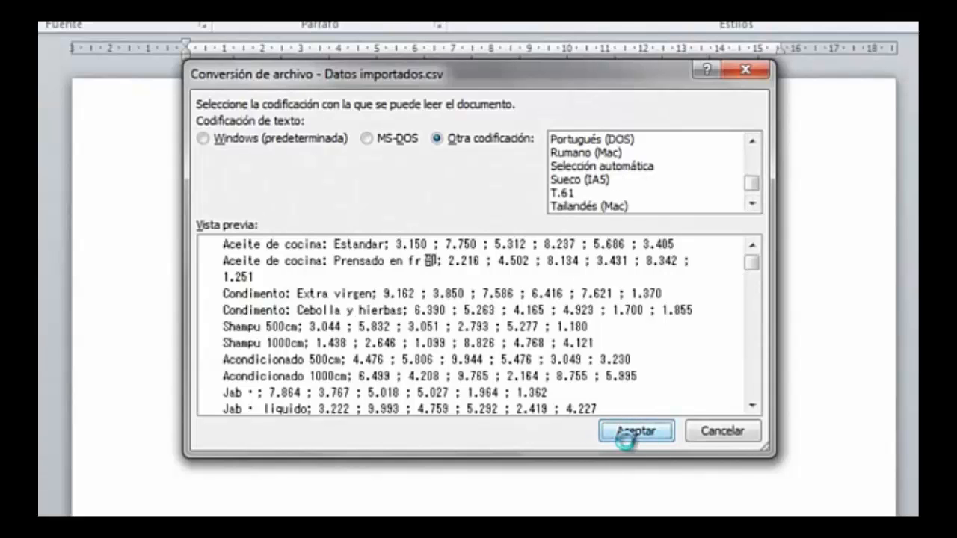